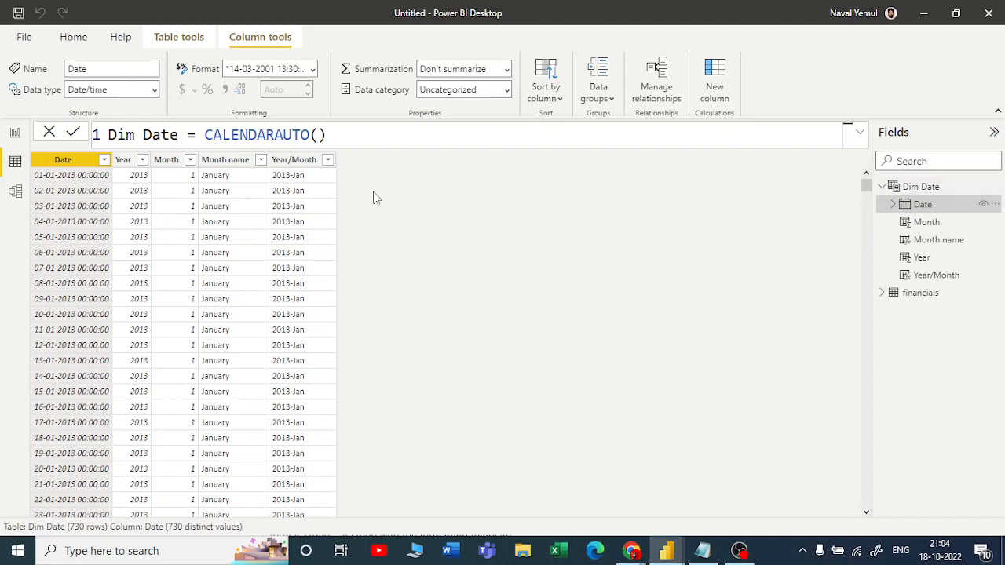
Create a new calculated table named Dim Date2, leaving its formula empty after the equals sign
{"action": "left_click", "coordinate": [881, 188]}
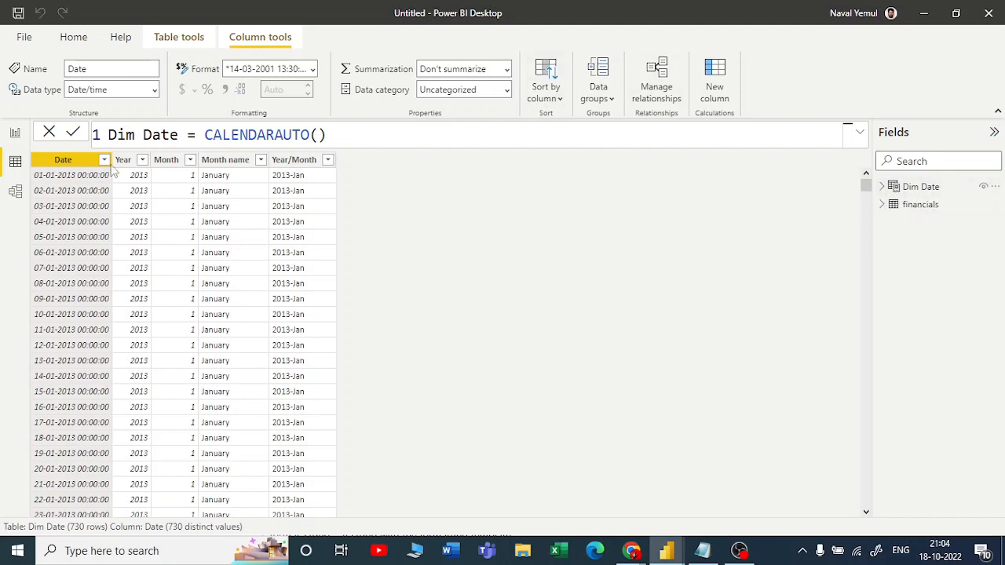
{"action": "left_click", "coordinate": [179, 37]}
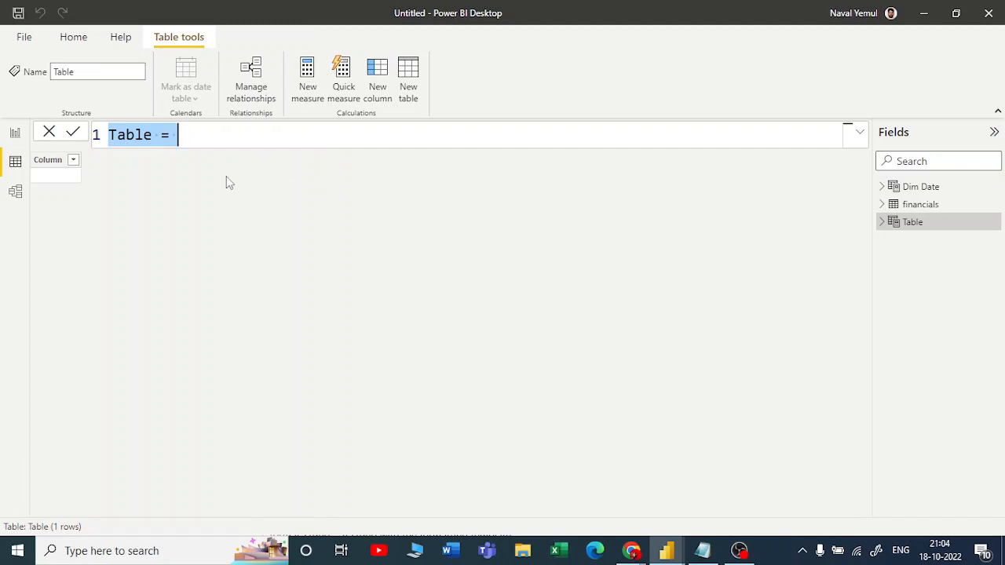
{"action": "type", "text": "dim"}
{"action": "key", "text": "BackSpace"}
{"action": "key", "text": "BackSpace"}
{"action": "key", "text": "BackSpace"}
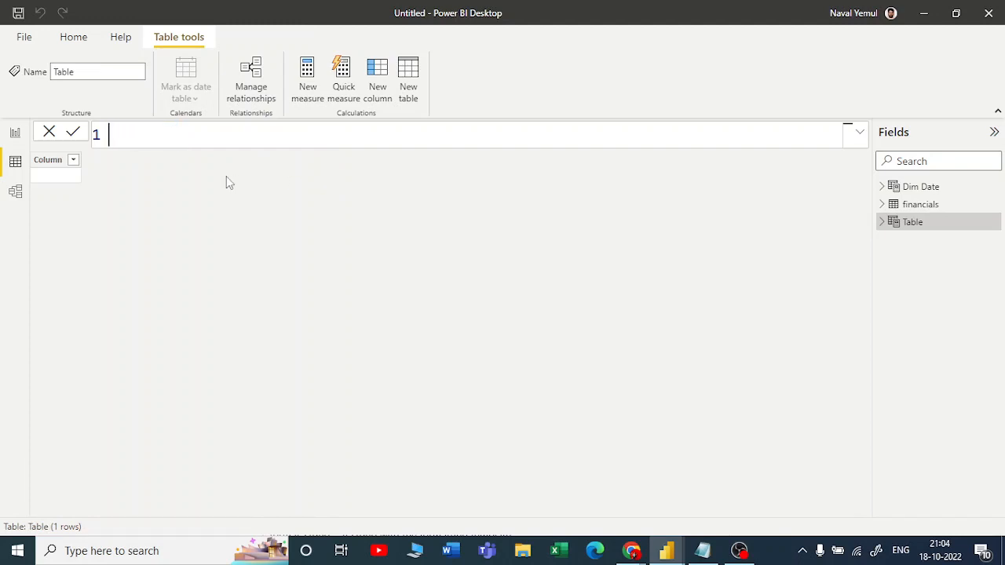
{"action": "type", "text": "Dion"}
{"action": "key", "text": "BackSpace"}
{"action": "key", "text": "BackSpace"}
{"action": "type", "text": "m Date2="}
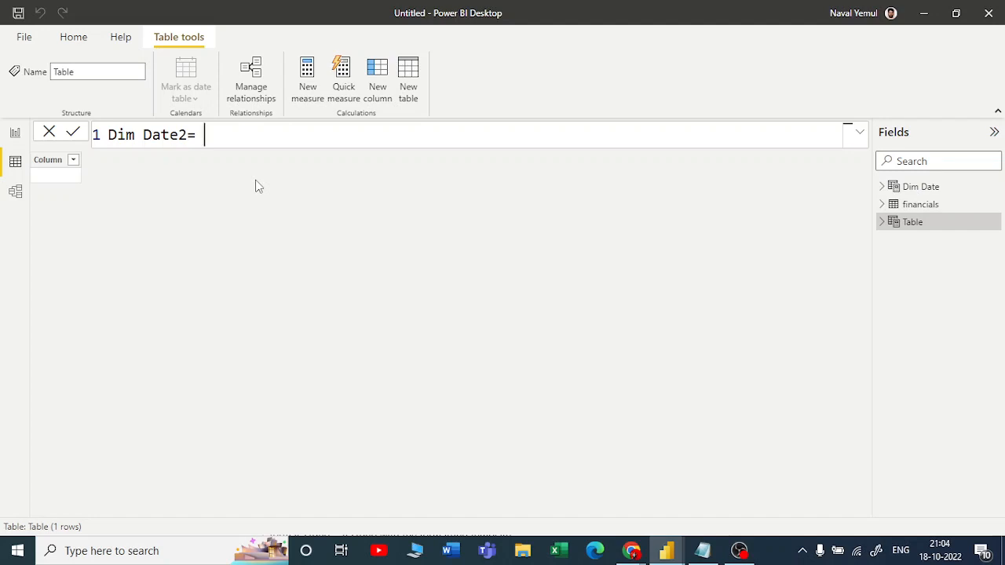
{"action": "key", "text": "Return"}
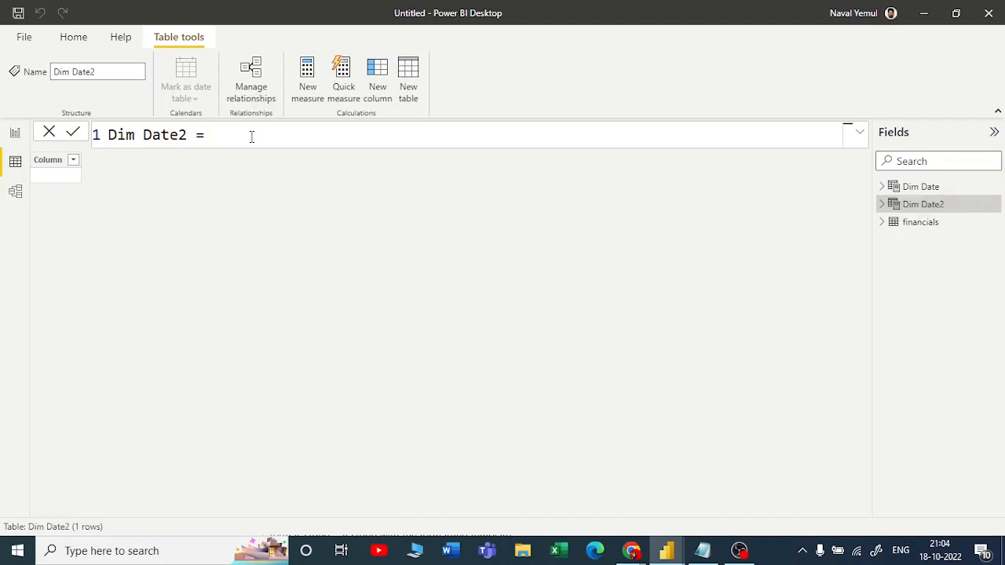
Begin an ADDCOLUMNS function below the Dim Date2 name, with its opening parenthesis on its own line and a new line after it
{"action": "key", "text": "shift+Return"}
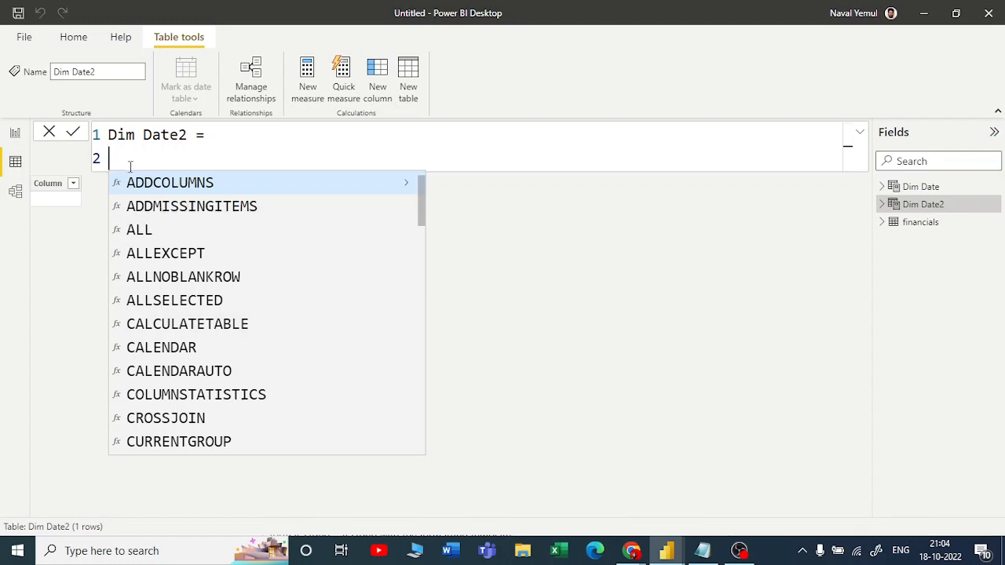
{"action": "left_click", "coordinate": [185, 185]}
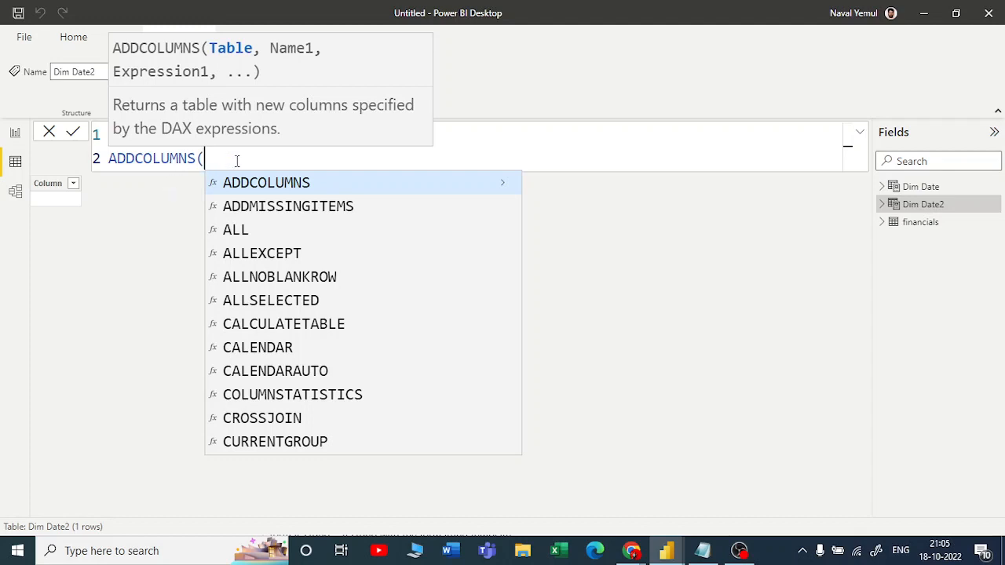
{"action": "key", "text": "Left"}
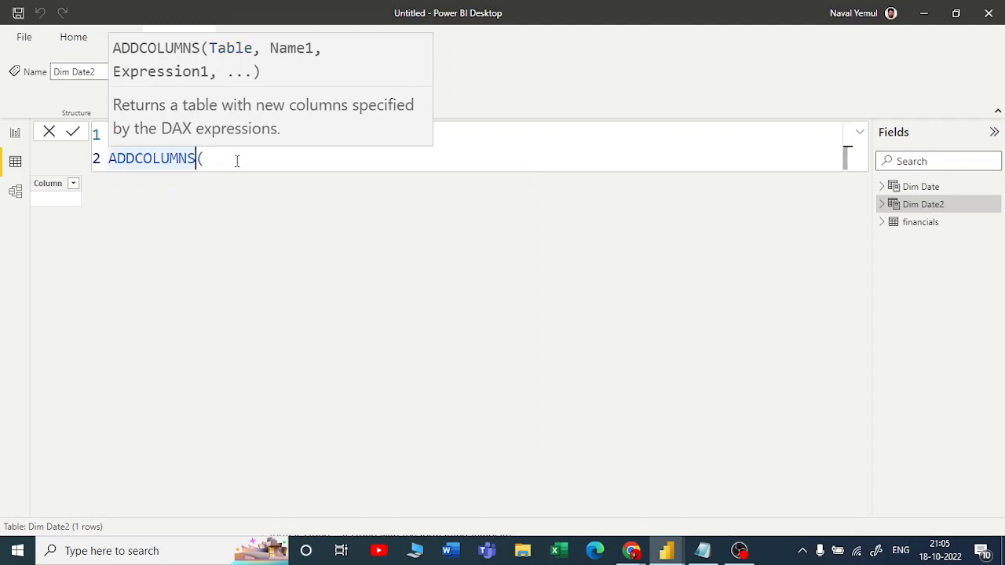
{"action": "key", "text": "shift+Return"}
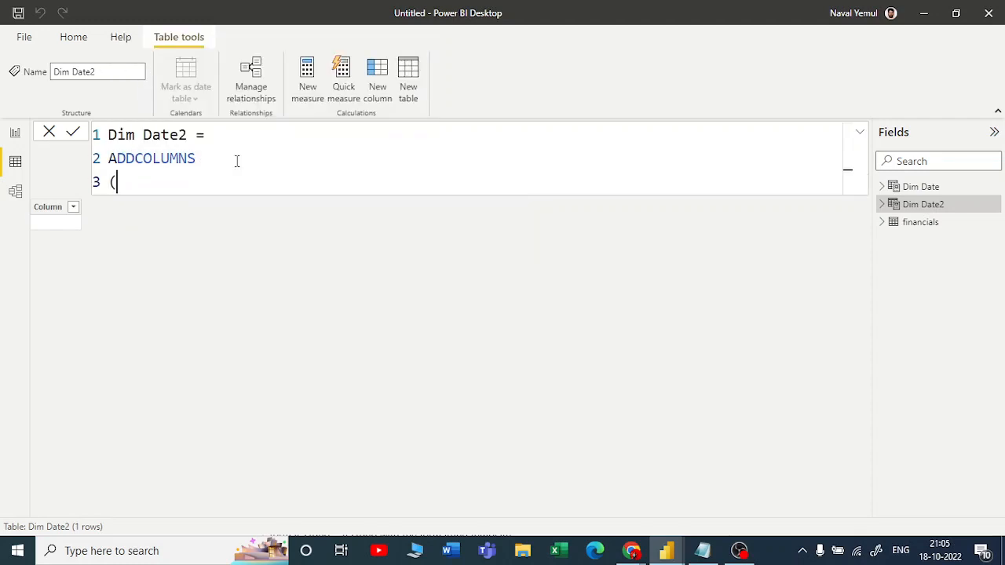
{"action": "key", "text": "shift+Return"}
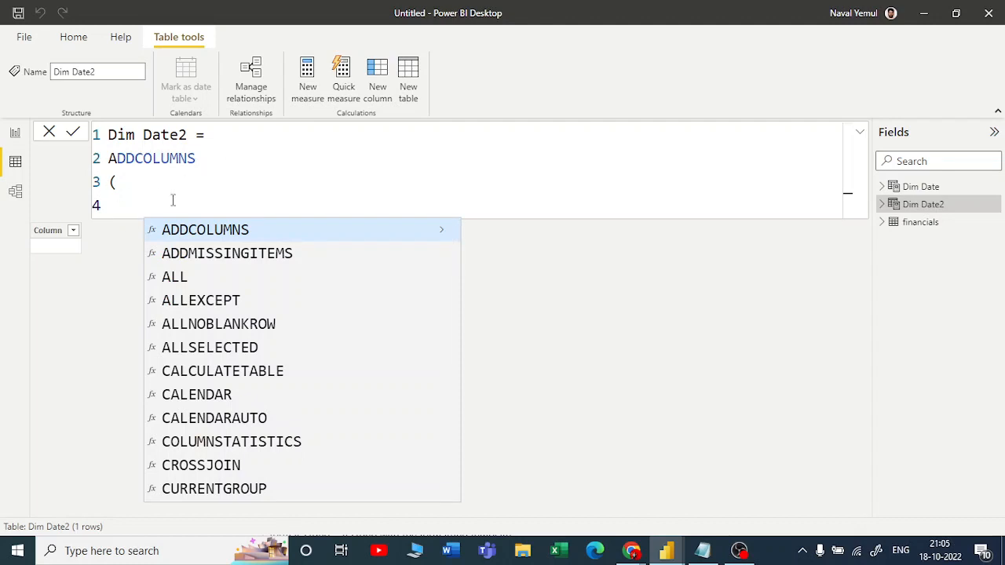
Enter CALENDARAUTO() as the table argument of ADDCOLUMNS, followed by a comma
{"action": "type", "text": "ca"}
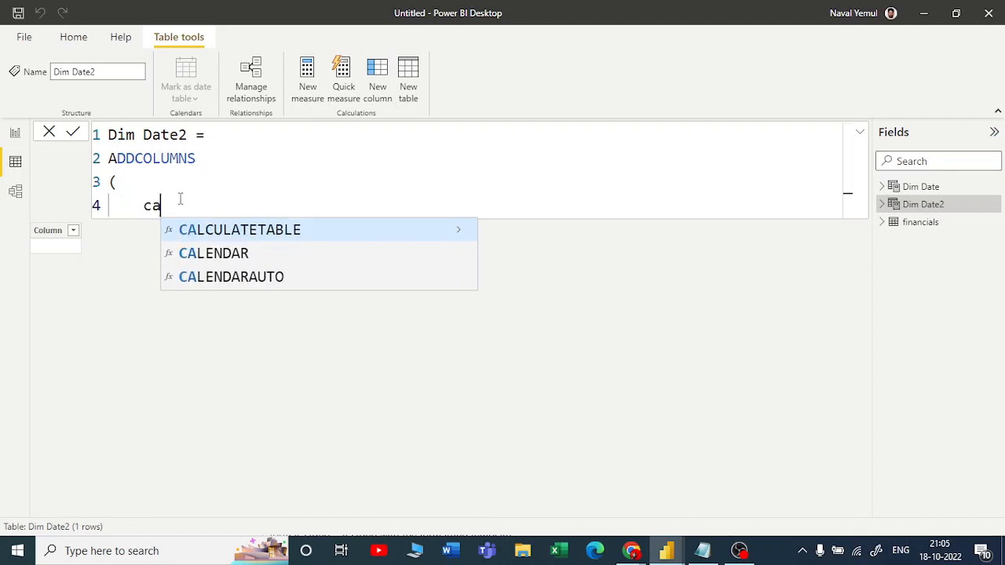
{"action": "key", "text": "Down"}
{"action": "key", "text": "Up"}
{"action": "key", "text": "Up"}
{"action": "key", "text": "Tab"}
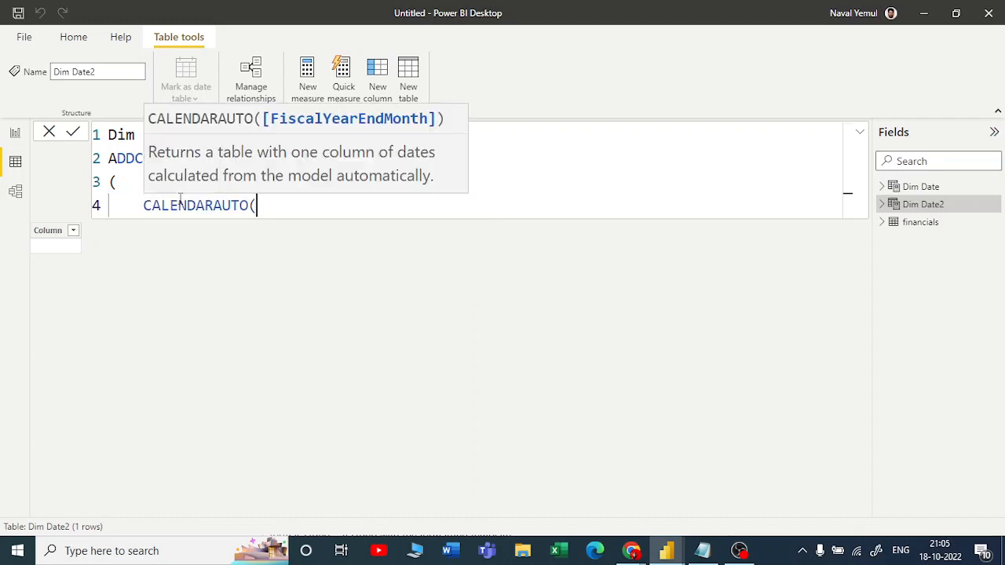
{"action": "type", "text": ")"}
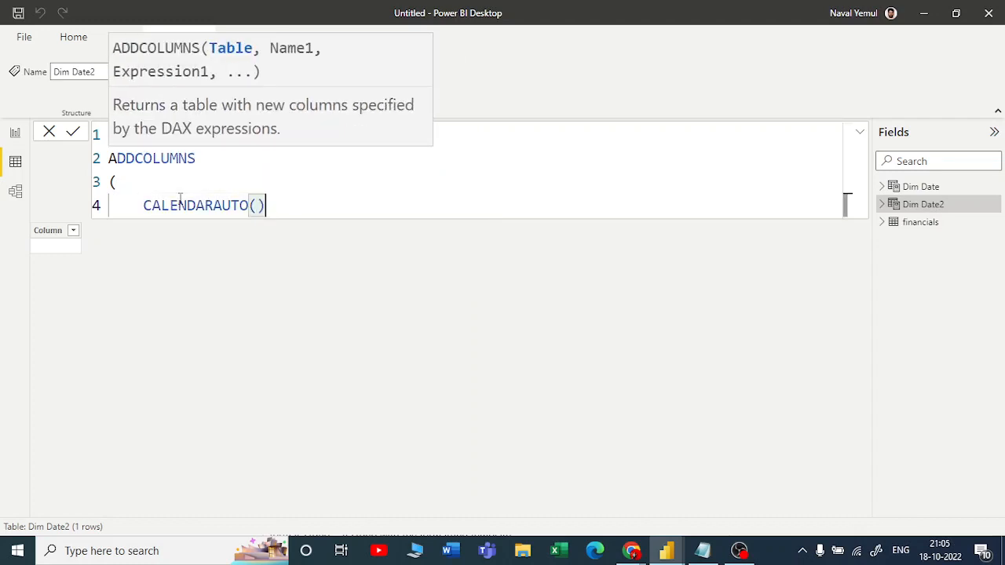
{"action": "type", "text": ","}
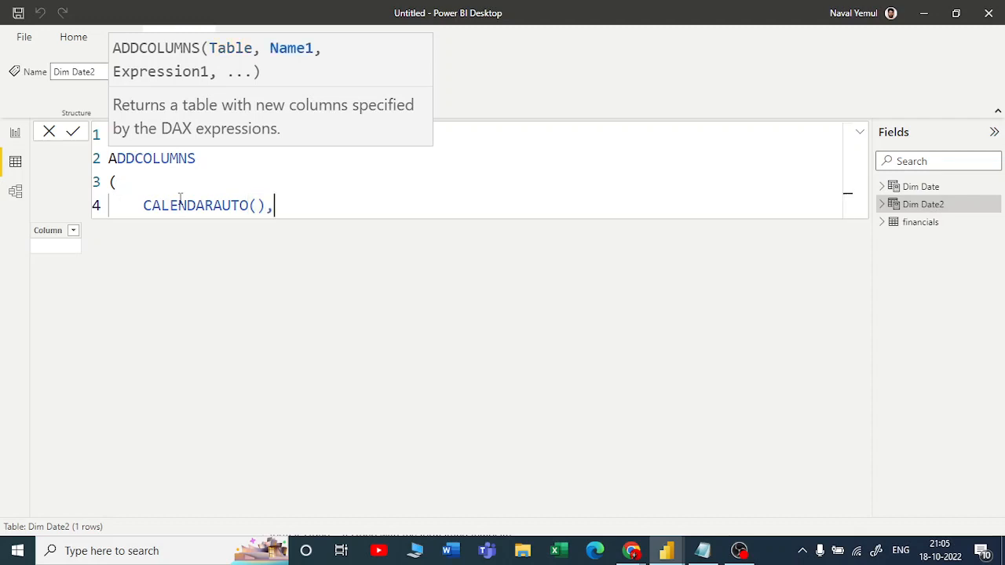
Add the column name "DateAsInteger" on a new line below CALENDARAUTO(), followed by a comma
{"action": "key", "text": "shift+Return"}
{"action": "type", "text": "\"\""}
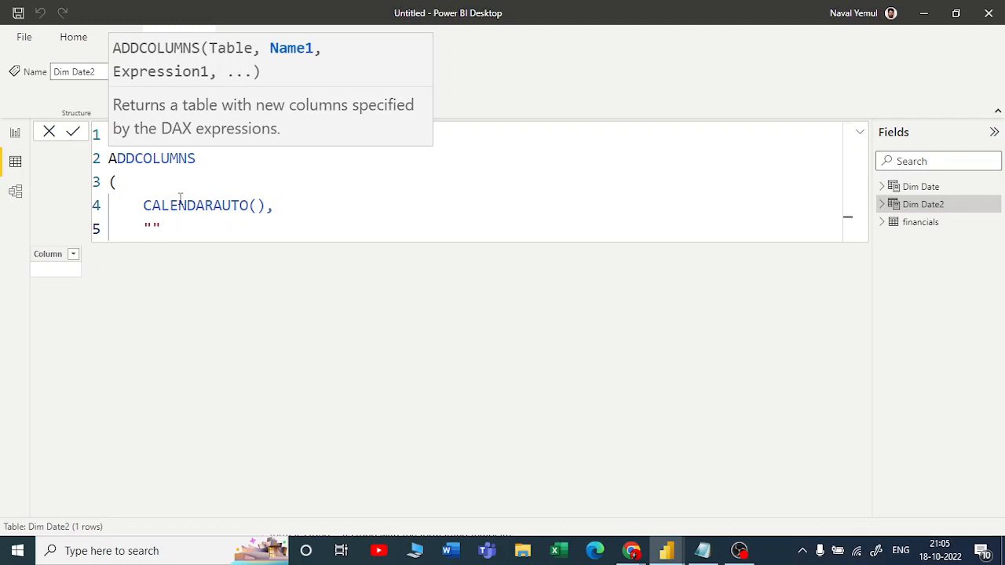
{"action": "type", "text": "DateAs"}
{"action": "key", "text": "BackSpace"}
{"action": "type", "text": "Integ"}
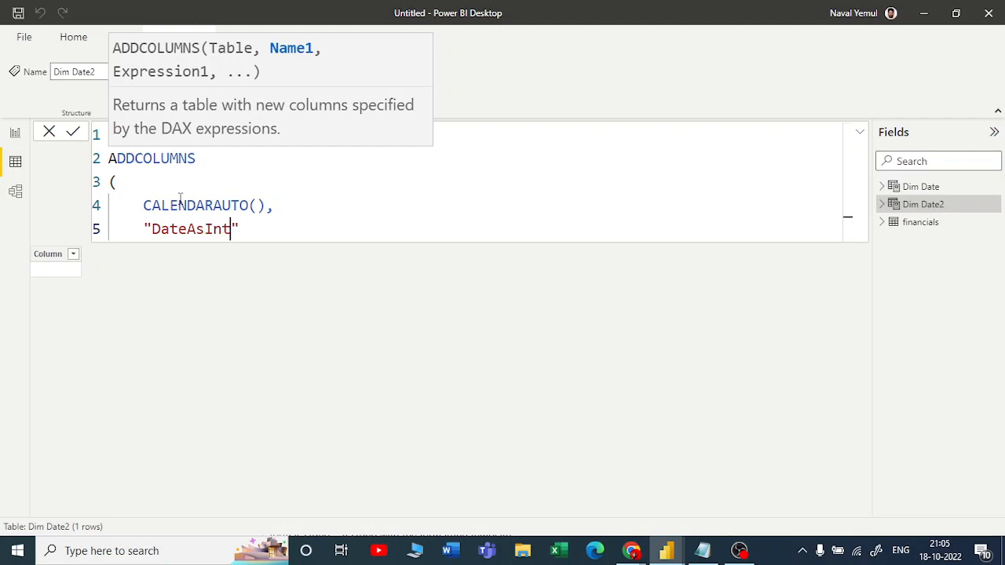
{"action": "type", "text": "er"}
{"action": "key", "text": "Escape"}
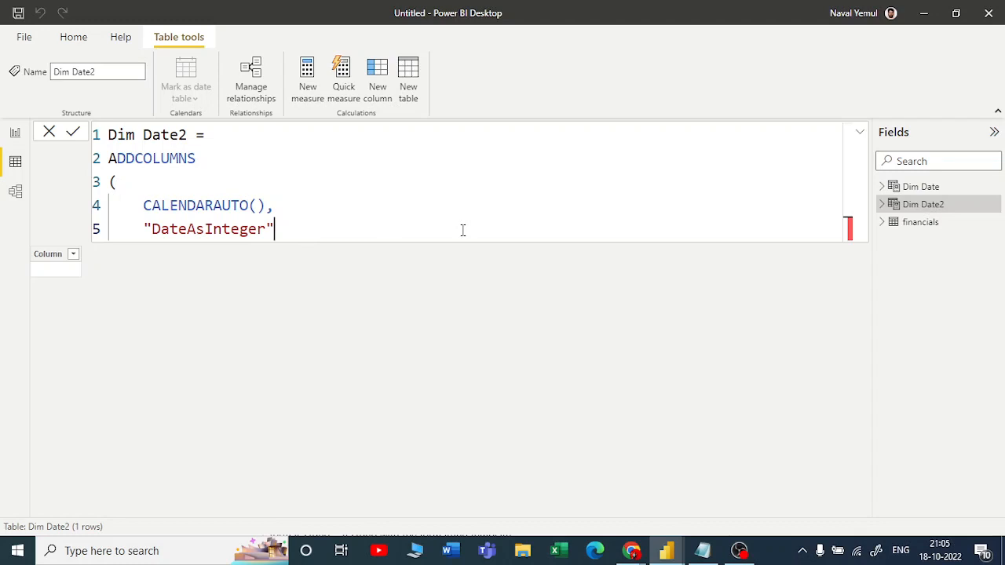
{"action": "type", "text": ","}
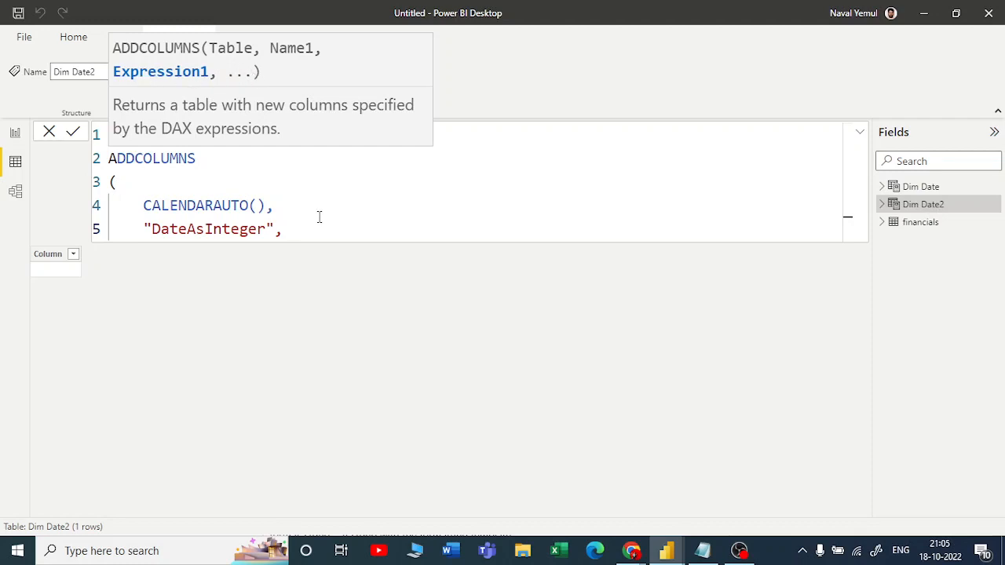
Define the DateAsInteger column with the expression FORMAT([Date],"YYYYMMDD")
{"action": "type", "text": "FORMAT("}
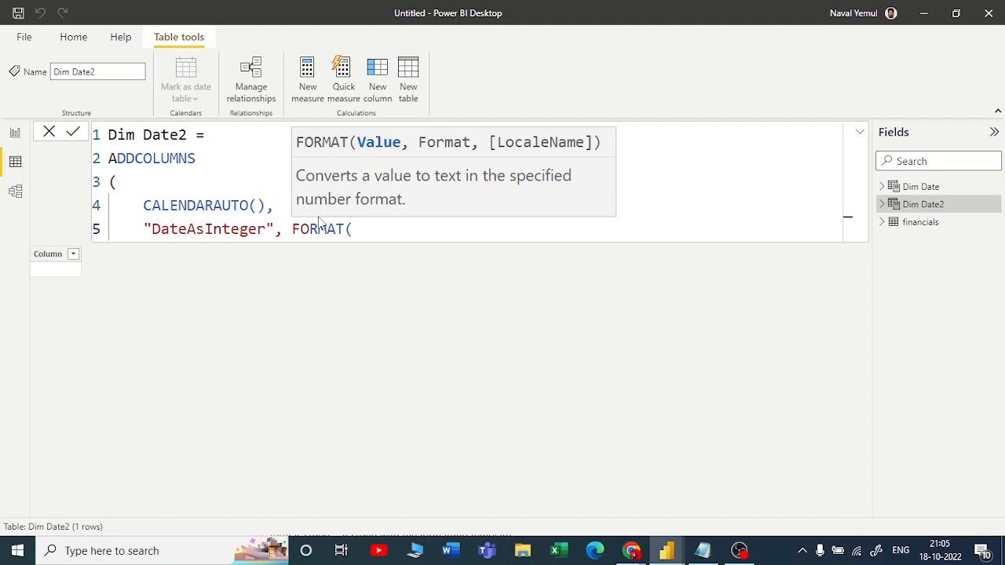
{"action": "type", "text": "[date"}
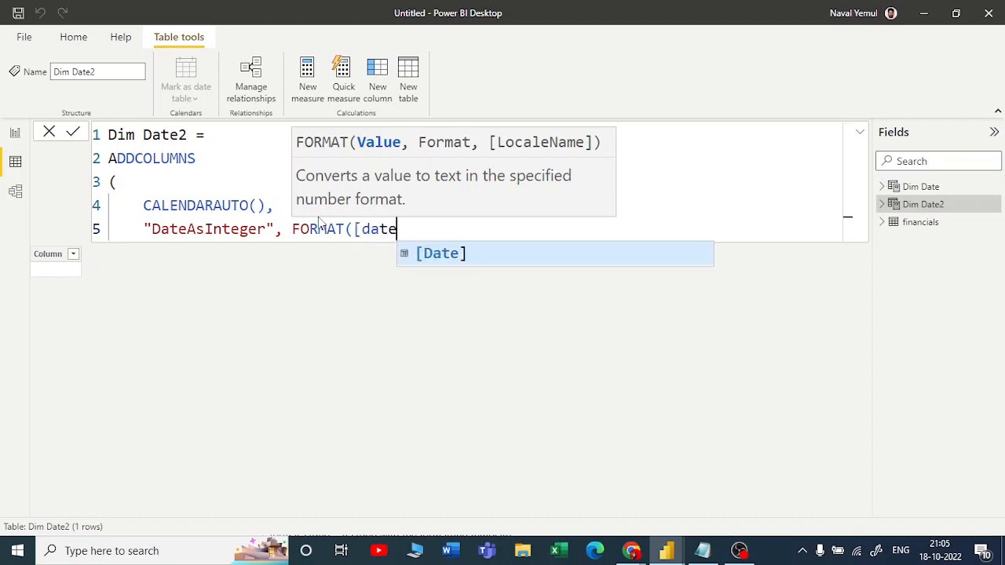
{"action": "key", "text": "Tab"}
{"action": "type", "text": ","}
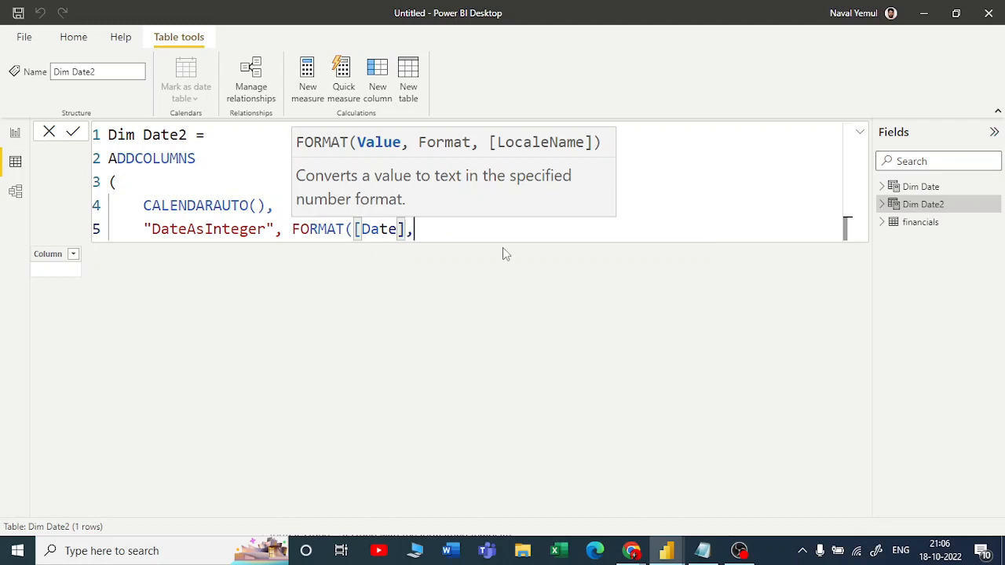
{"action": "type", "text": "\"\""}
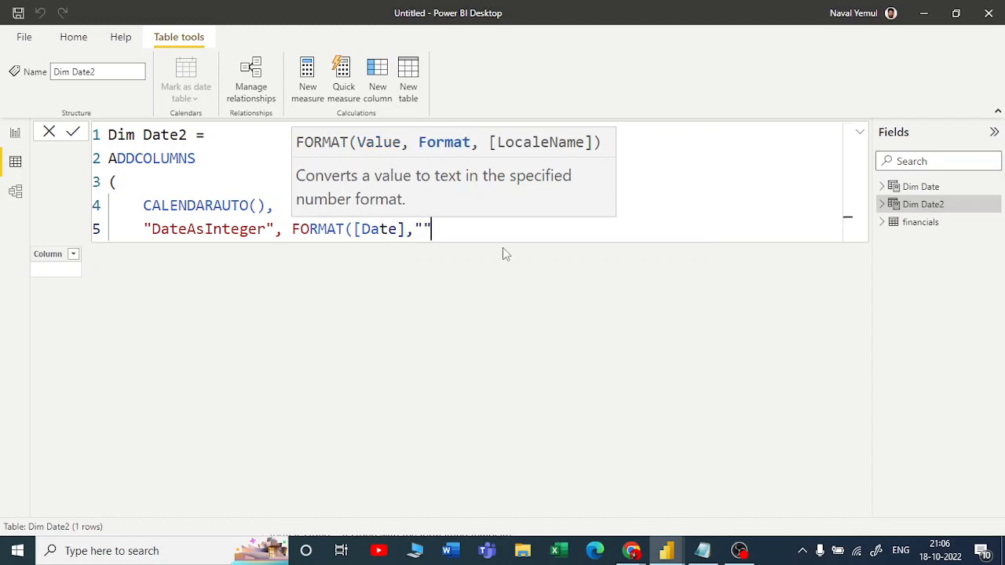
{"action": "key", "text": "Left"}
{"action": "type", "text": "YYYYMM"}
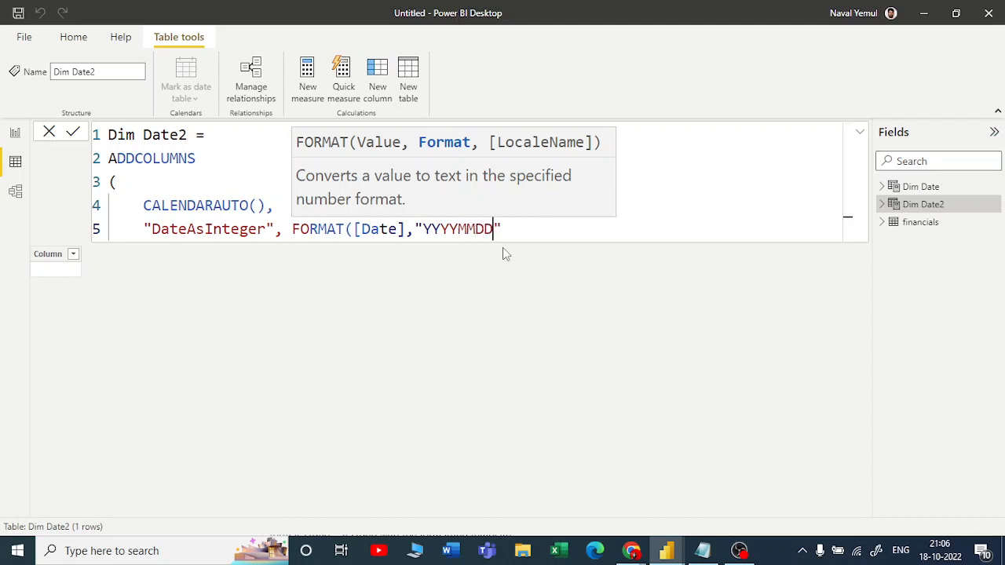
{"action": "type", "text": "DD\")"}
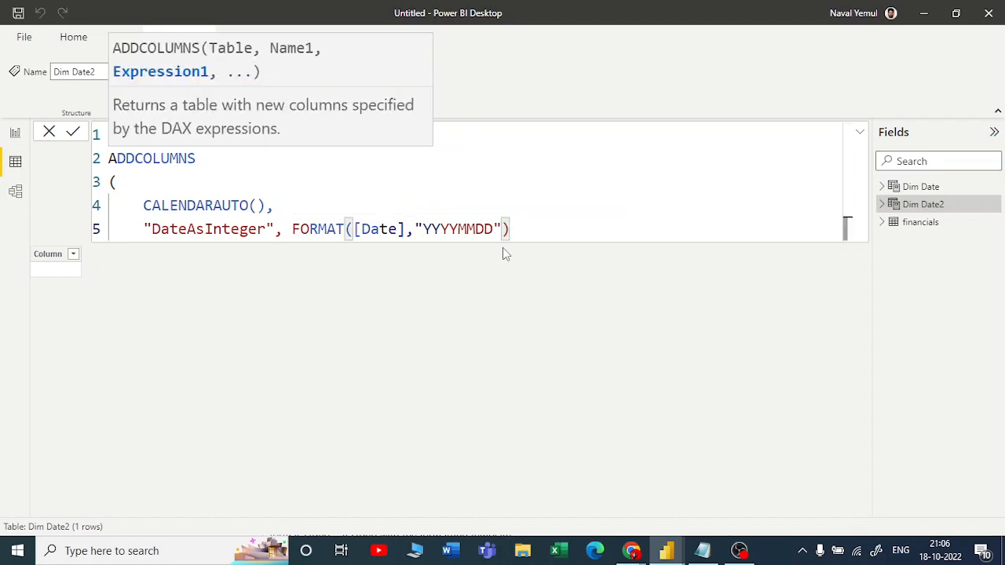
Close the ADDCOLUMNS function on its own line, commit the table formula, and expand the Dim Date2 table to list its fields
{"action": "key", "text": "shift+Return"}
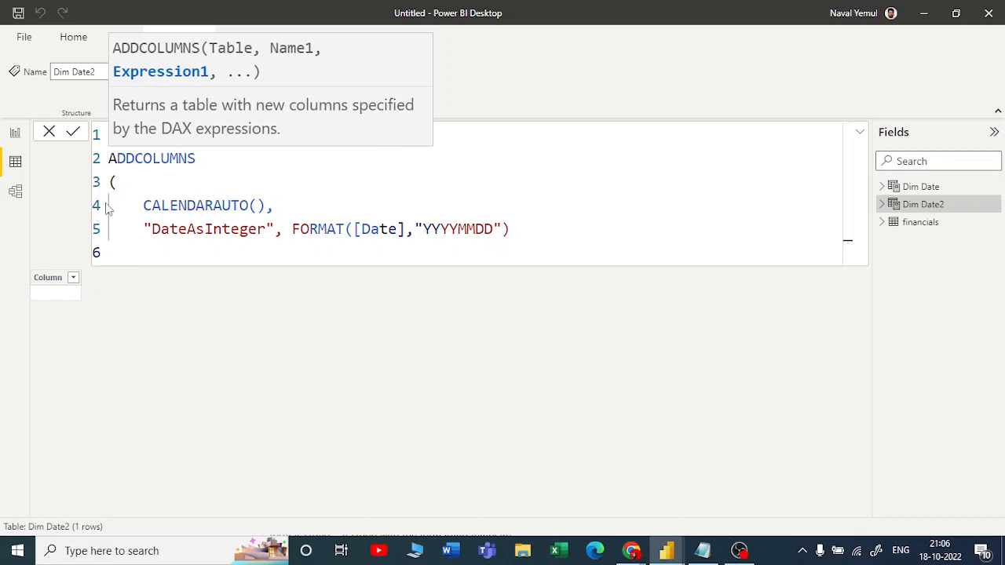
{"action": "type", "text": ")"}
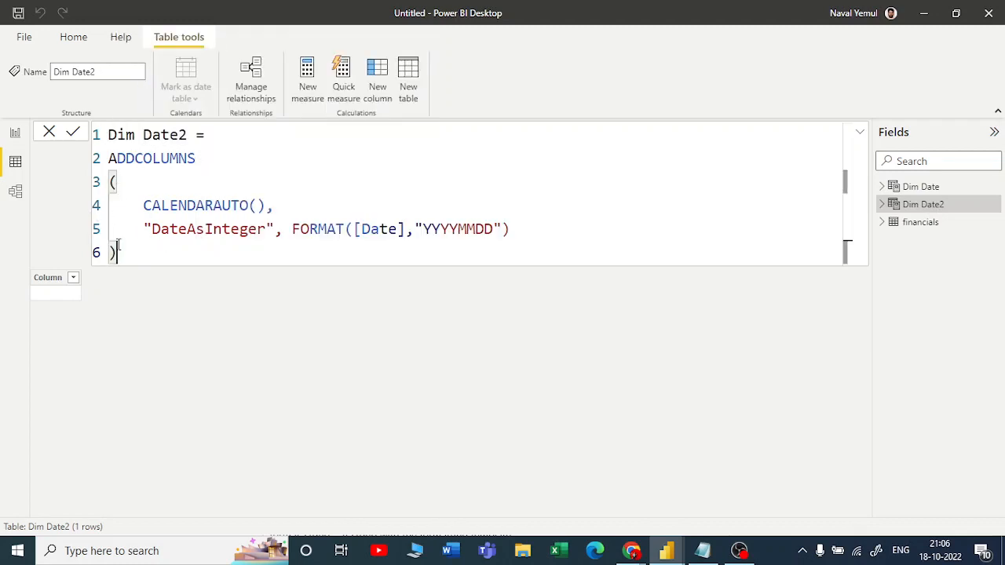
{"action": "key", "text": "Return"}
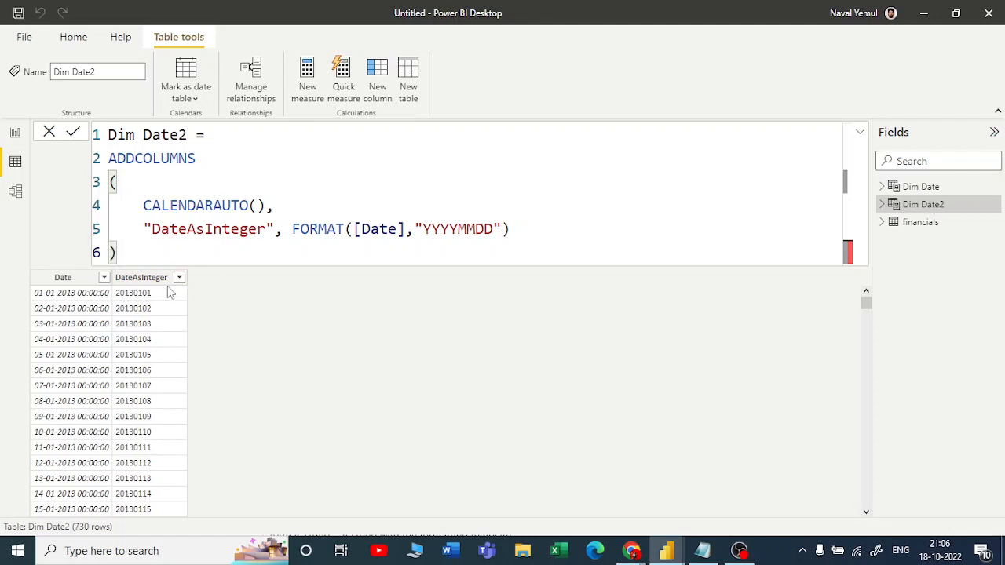
{"action": "left_click", "coordinate": [881, 205]}
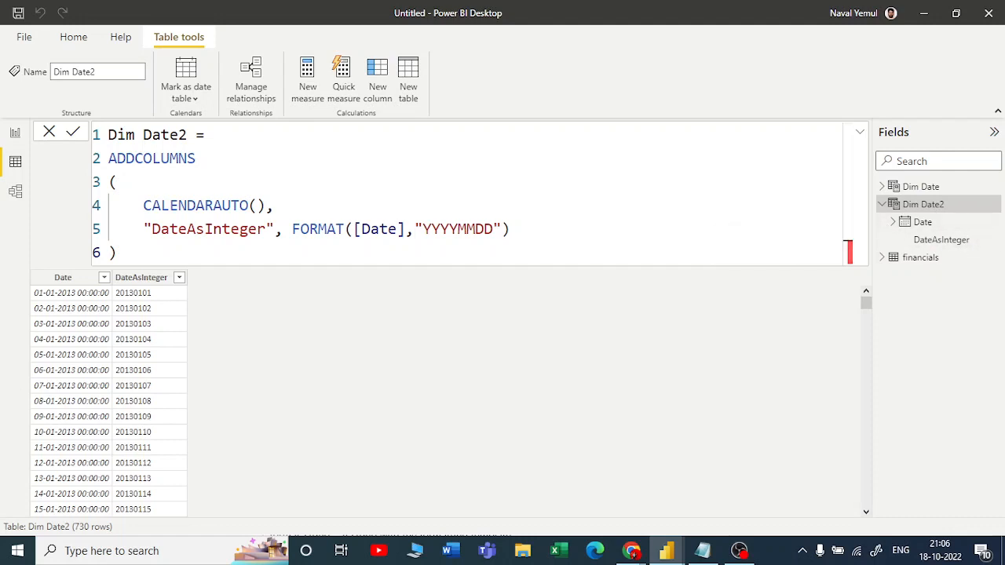
Extend the Dim Date2 formula after the DateAsInteger expression with a second column name, "Year", on a new line followed by a comma
{"action": "left_click", "coordinate": [528, 226]}
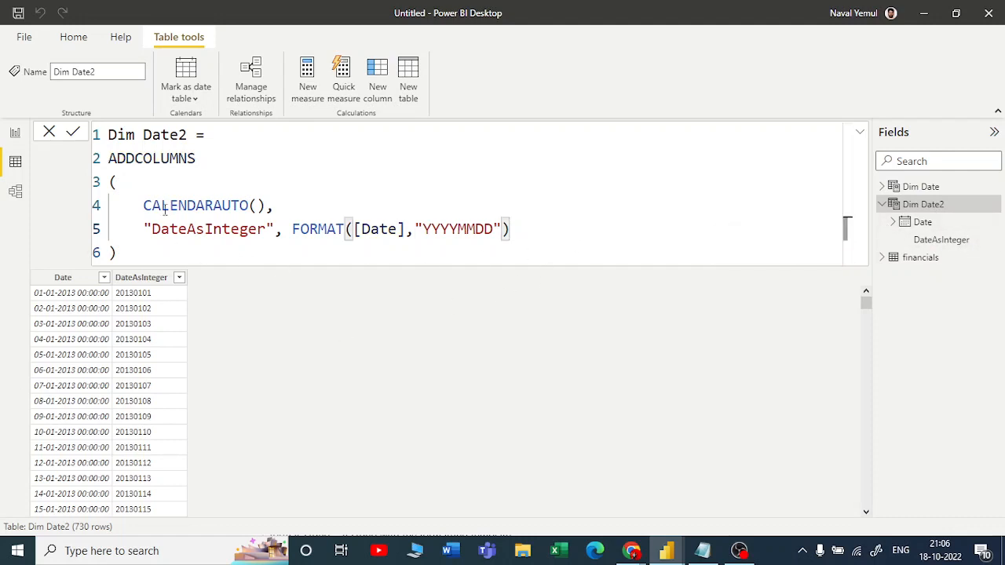
{"action": "type", "text": ","}
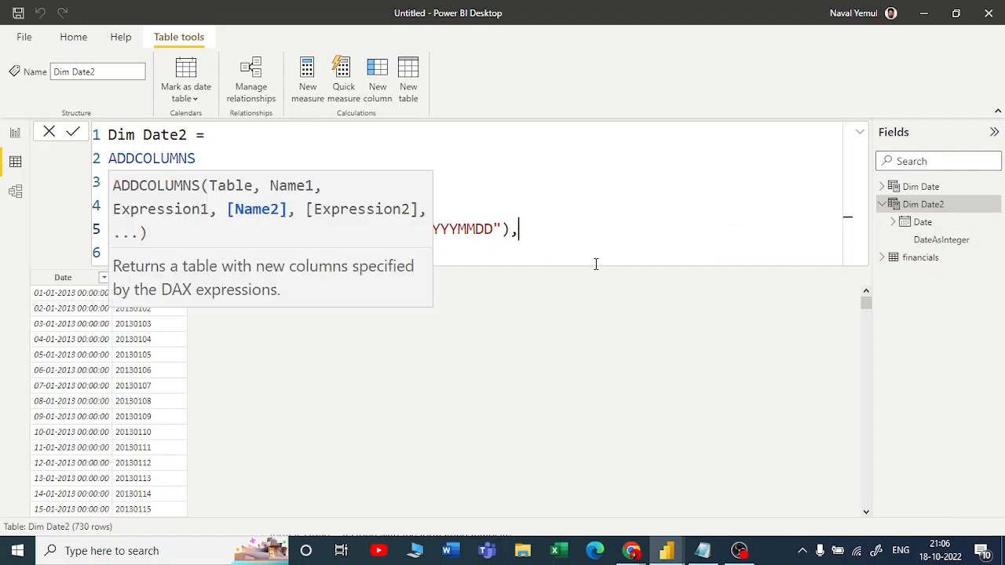
{"action": "key", "text": "shift+Return"}
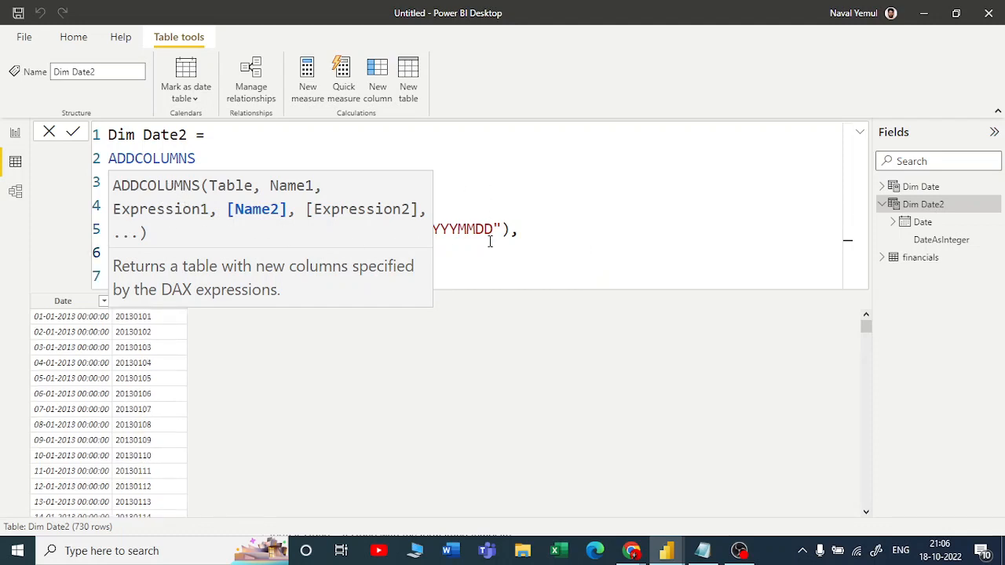
{"action": "left_click", "coordinate": [542, 233]}
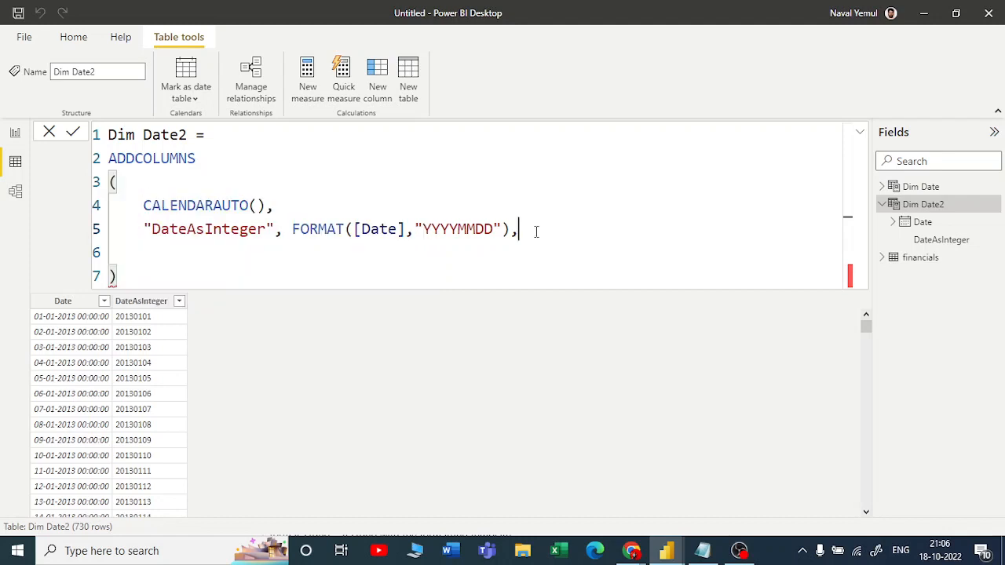
{"action": "key", "text": "shift+Return"}
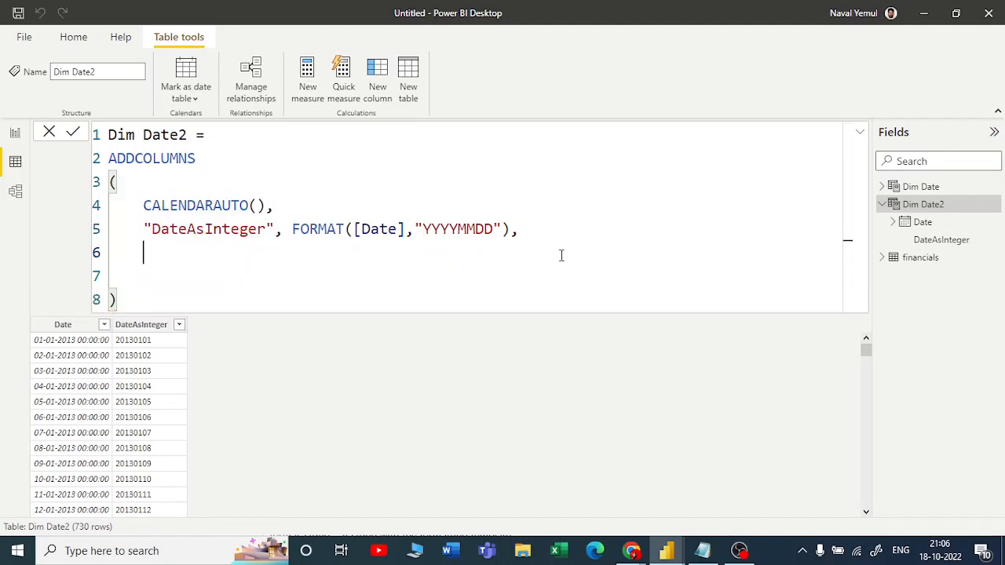
{"action": "type", "text": "\"Year"}
{"action": "key", "text": "End"}
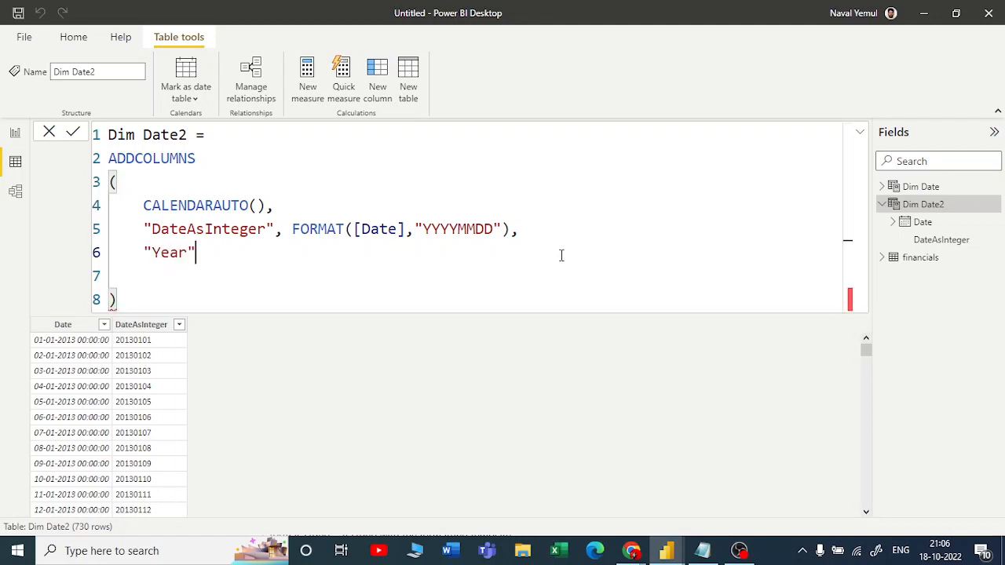
{"action": "type", "text": ","}
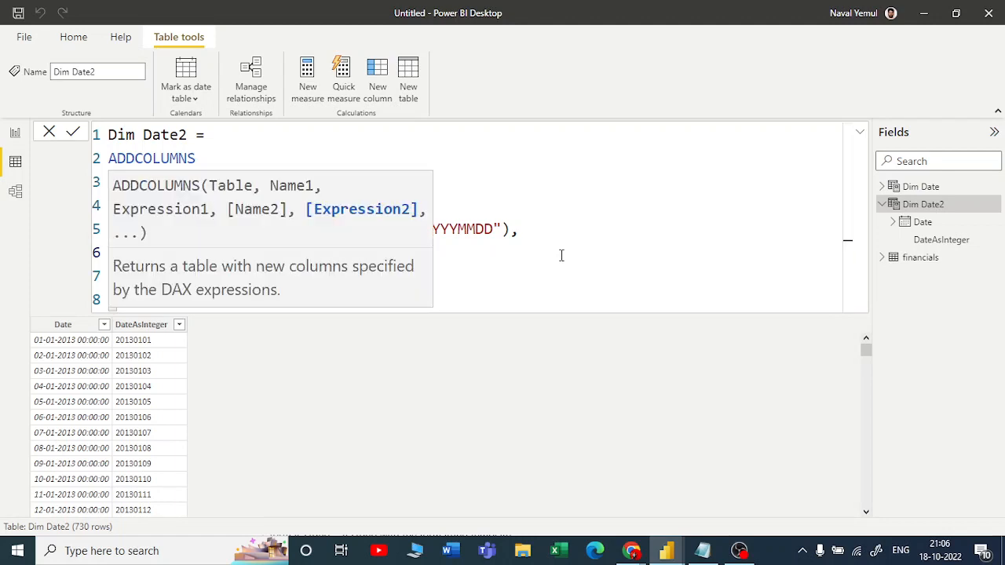
Define the Year column with the expression YEAR([Date]), followed by a comma
{"action": "type", "text": " YEAR"}
{"action": "key", "text": "Tab"}
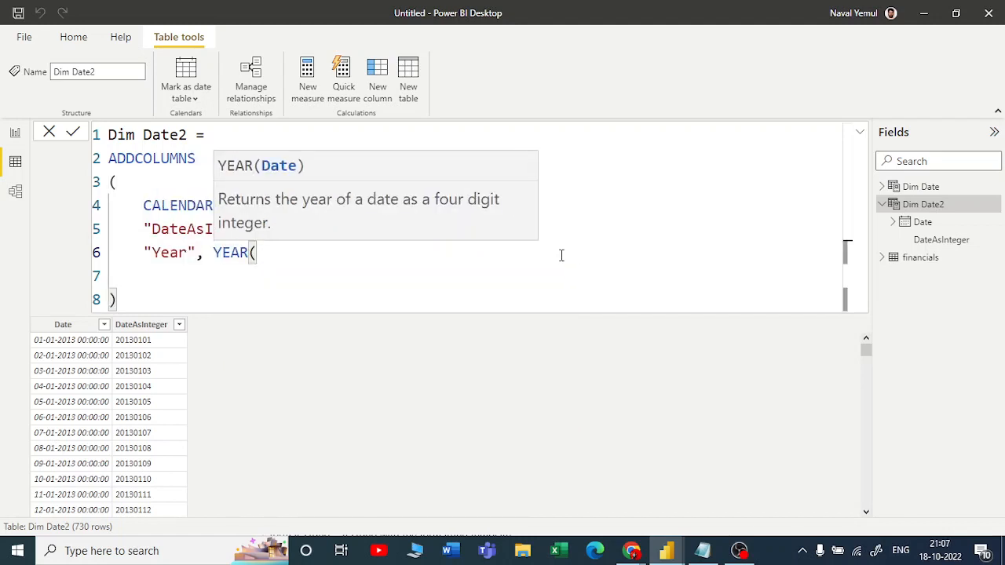
{"action": "type", "text": "[dat"}
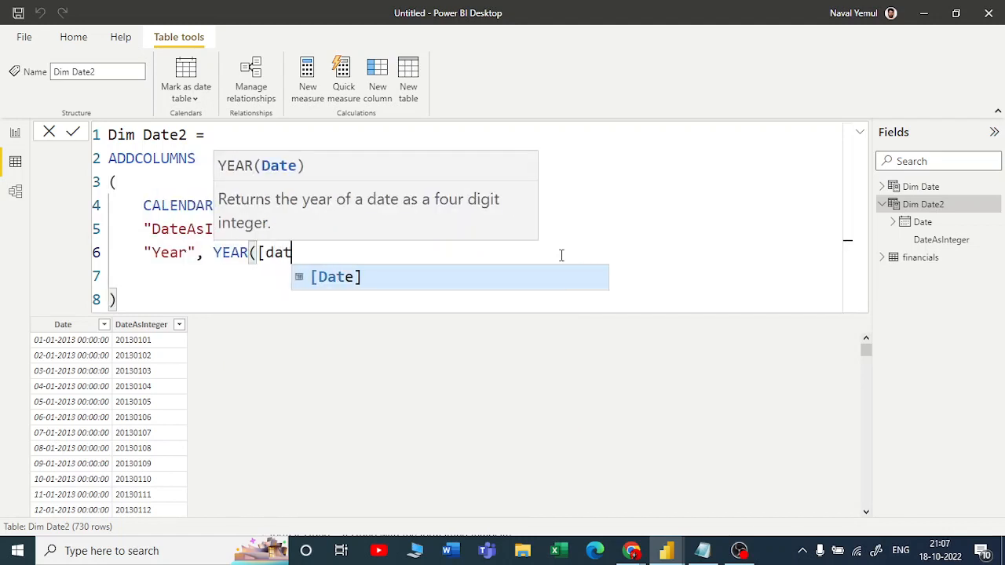
{"action": "key", "text": "Tab"}
{"action": "type", "text": ")"}
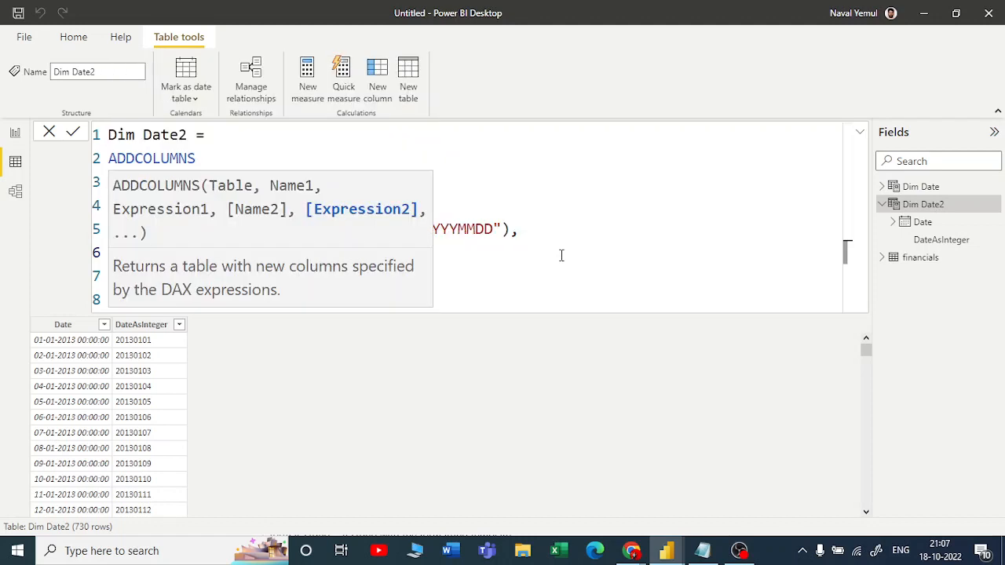
{"action": "type", "text": ","}
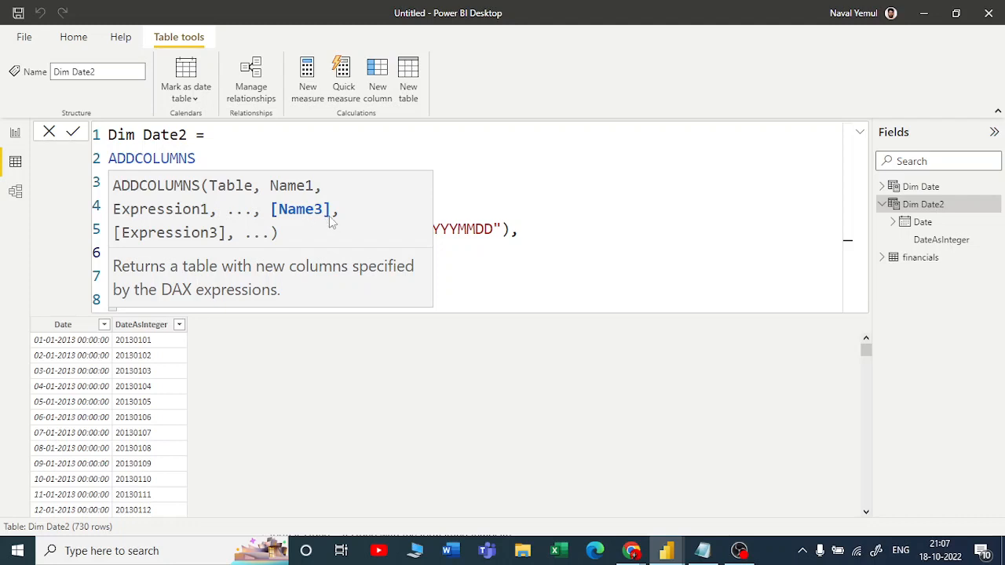
Add the column name "MonthNumber" on a new line below the Year column, followed by a comma
{"action": "key", "text": "shift+Return"}
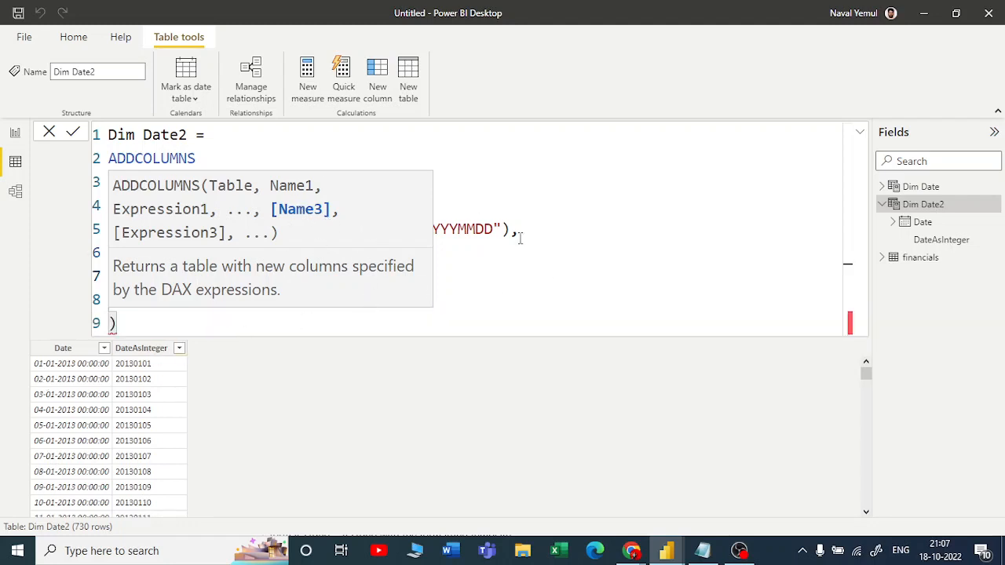
{"action": "left_click", "coordinate": [497, 262]}
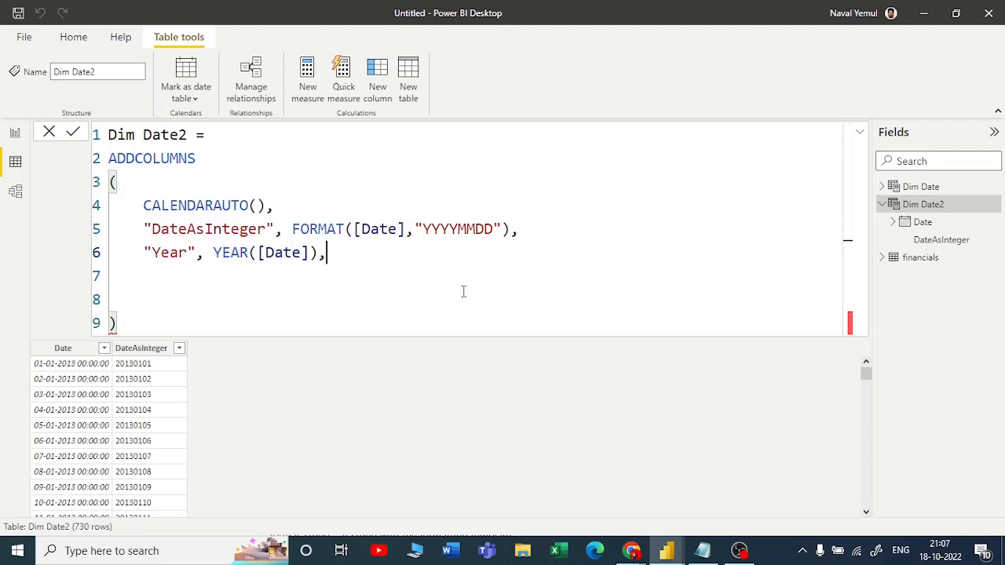
{"action": "key", "text": "shift+Return"}
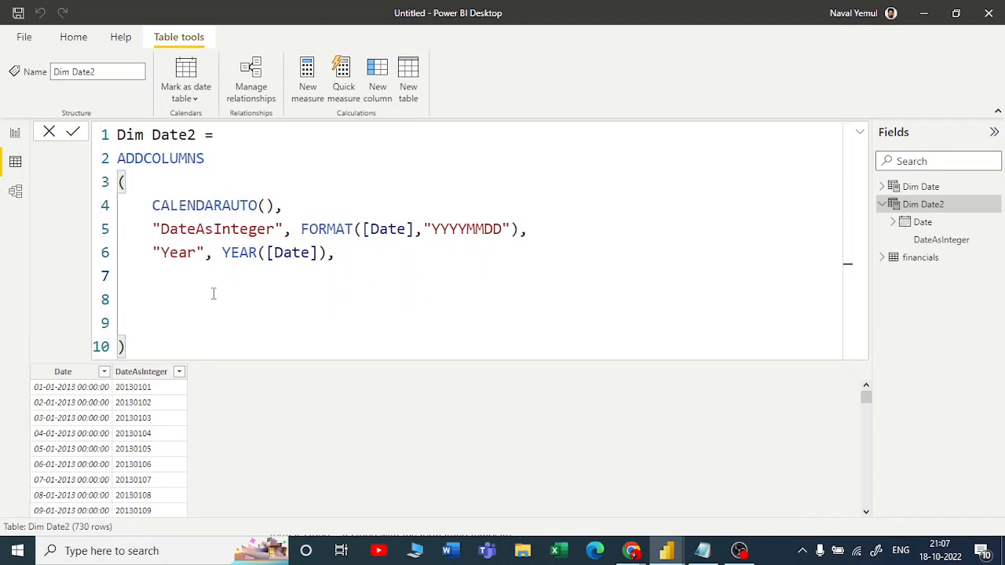
{"action": "type", "text": "\"MonthNumn"}
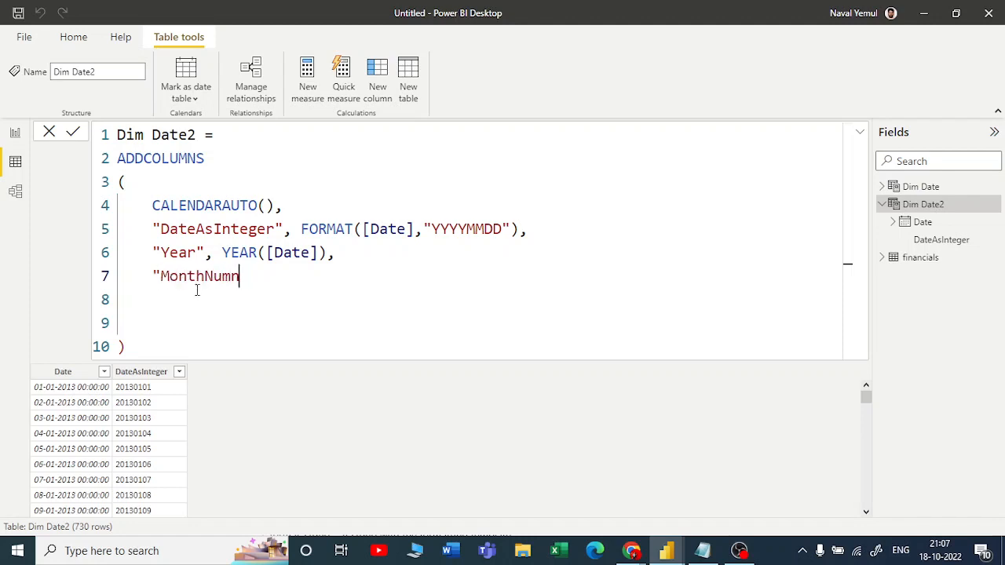
{"action": "key", "text": "BackSpace"}
{"action": "type", "text": "ber\","}
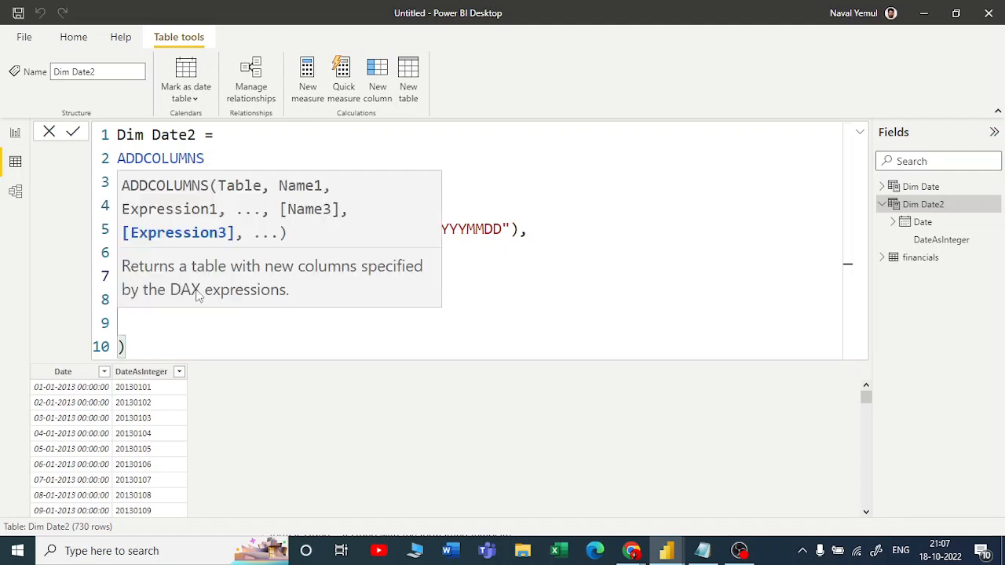
Define the MonthNumber column with the expression FORMAT([Date],"MM"), followed by a comma
{"action": "type", "text": "FORMAT("}
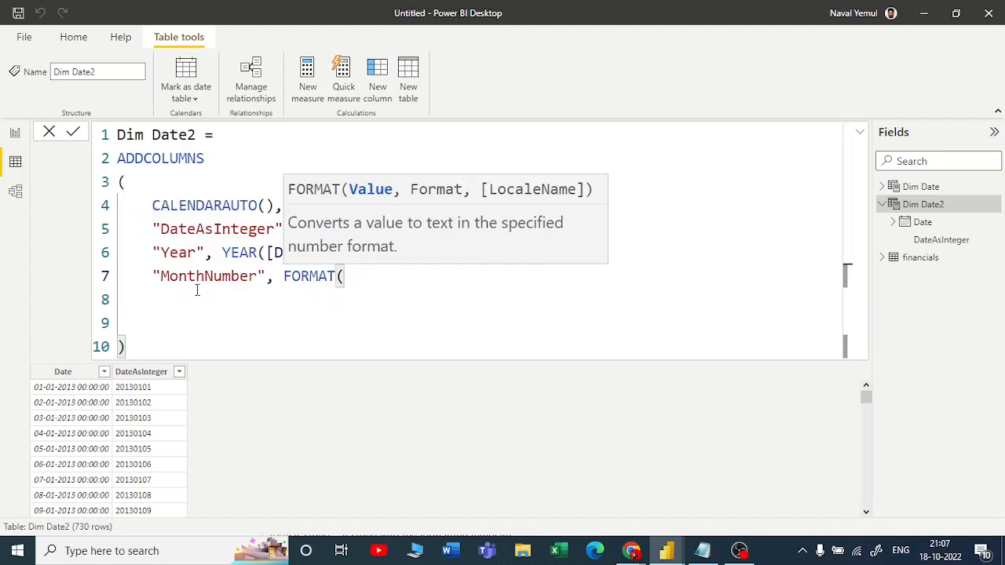
{"action": "type", "text": "[Date]"}
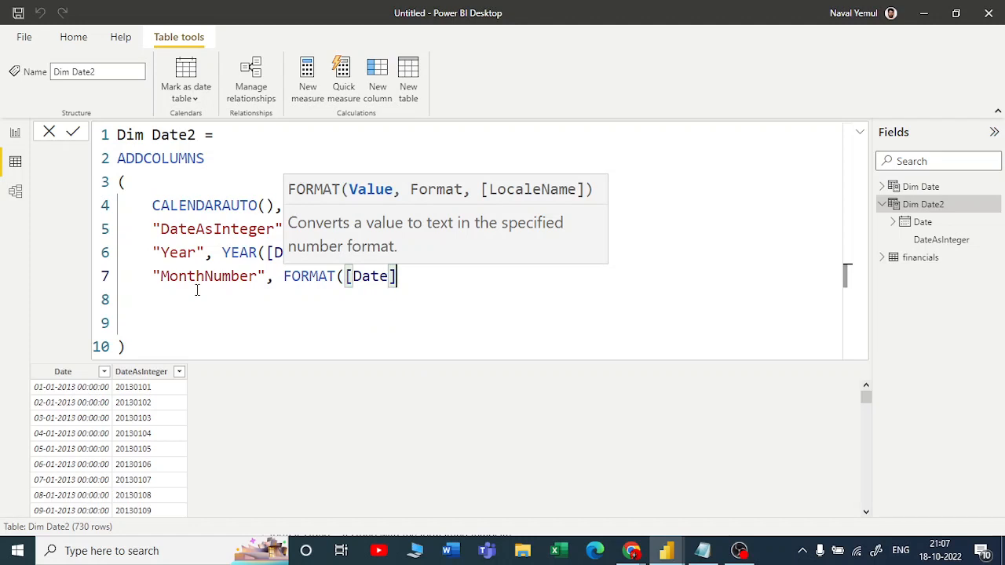
{"action": "type", "text": ","}
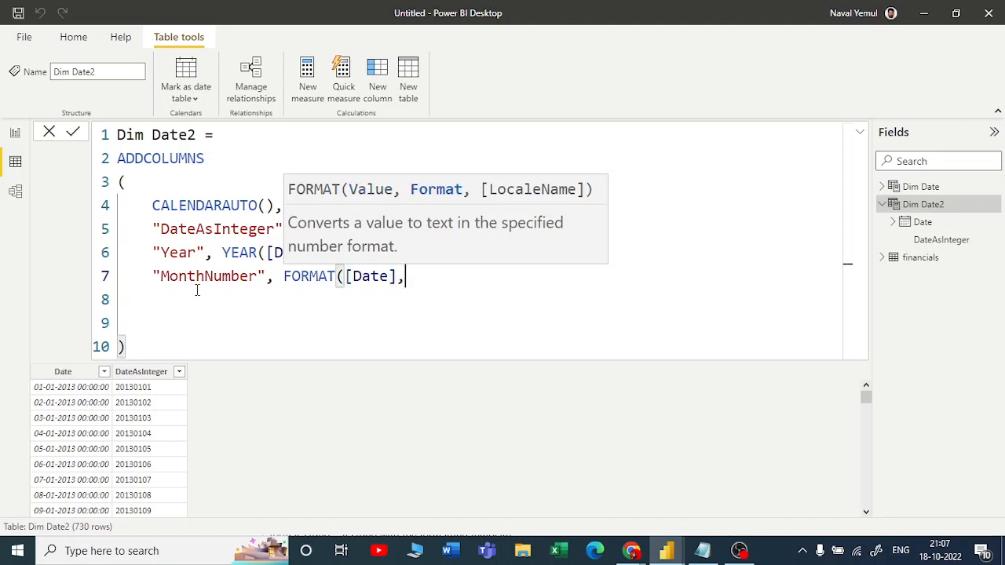
{"action": "type", "text": "\""}
{"action": "type", "text": "MM\""}
{"action": "type", "text": ")"}
{"action": "type", "text": ","}
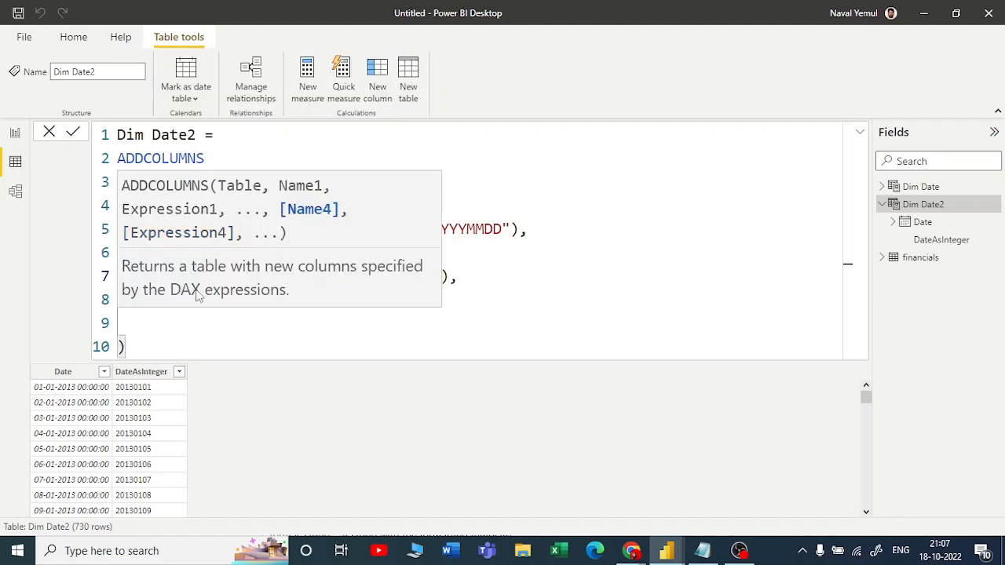
Add the column name "MonthNameShort" in quotes on a new line below MonthNumber, replacing the unquoted text
{"action": "key", "text": "Return"}
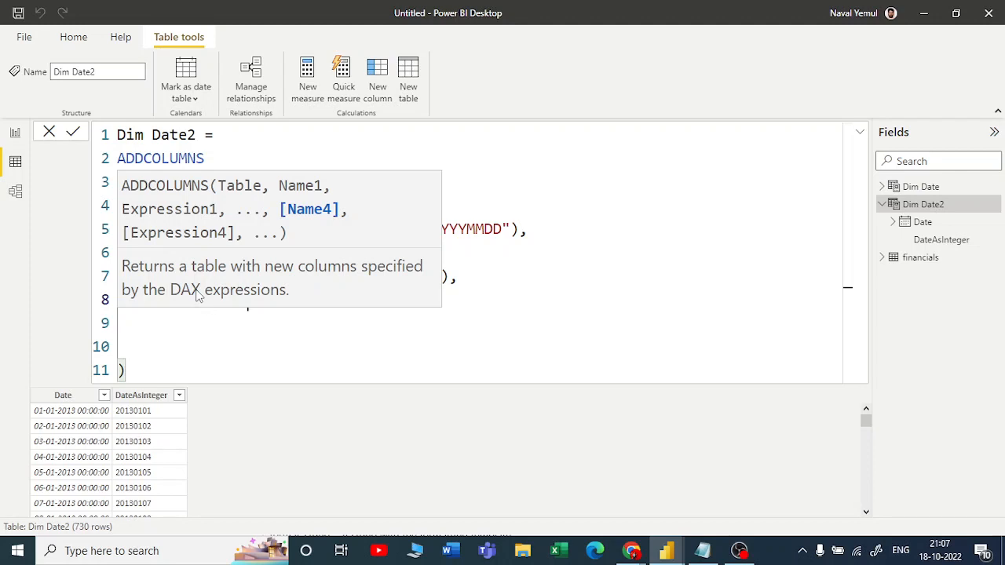
{"action": "left_click", "coordinate": [289, 318]}
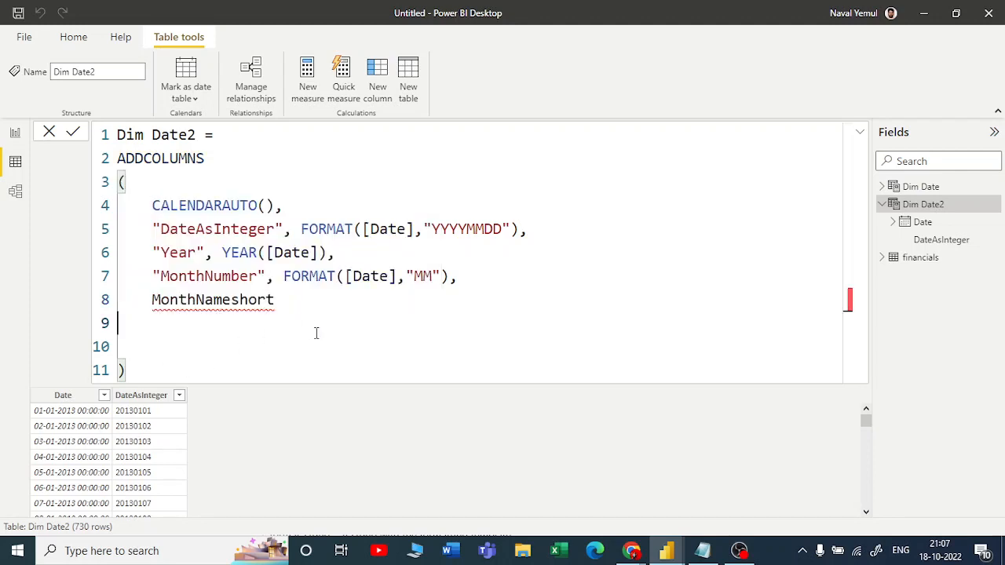
{"action": "left_click", "coordinate": [309, 303]}
{"action": "key", "text": "shift+Left"}
{"action": "key", "text": "shift+Left"}
{"action": "key", "text": "shift+Left"}
{"action": "key", "text": "shift+Left"}
{"action": "key", "text": "shift+Left"}
{"action": "key", "text": "shift+Home"}
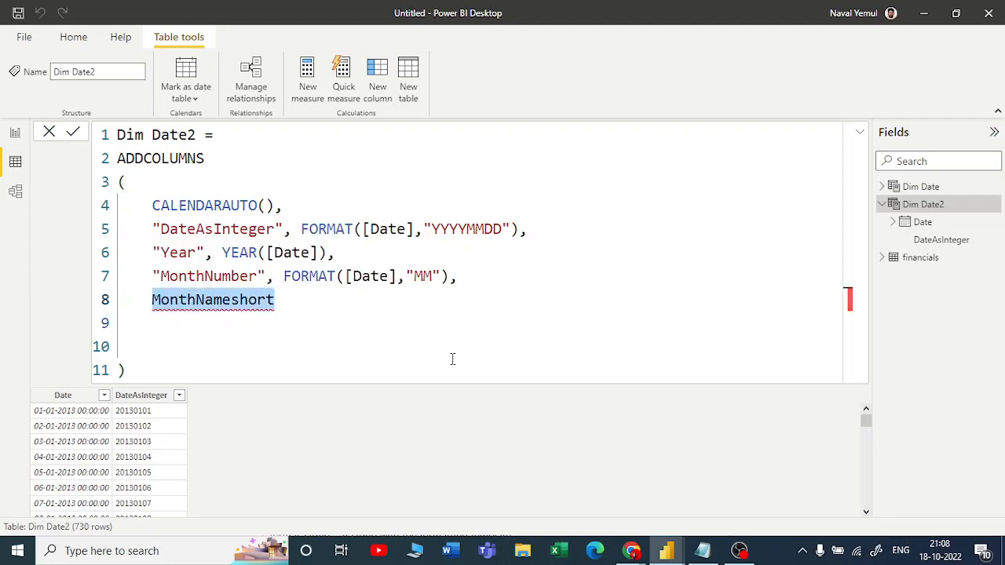
{"action": "type", "text": "\""}
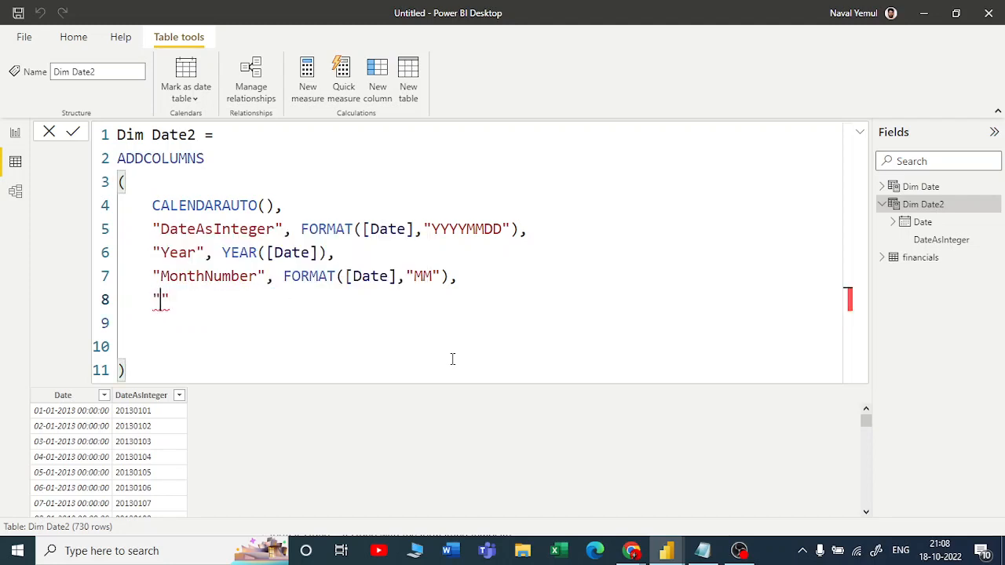
{"action": "type", "text": "Month"}
{"action": "key", "text": "BackSpace"}
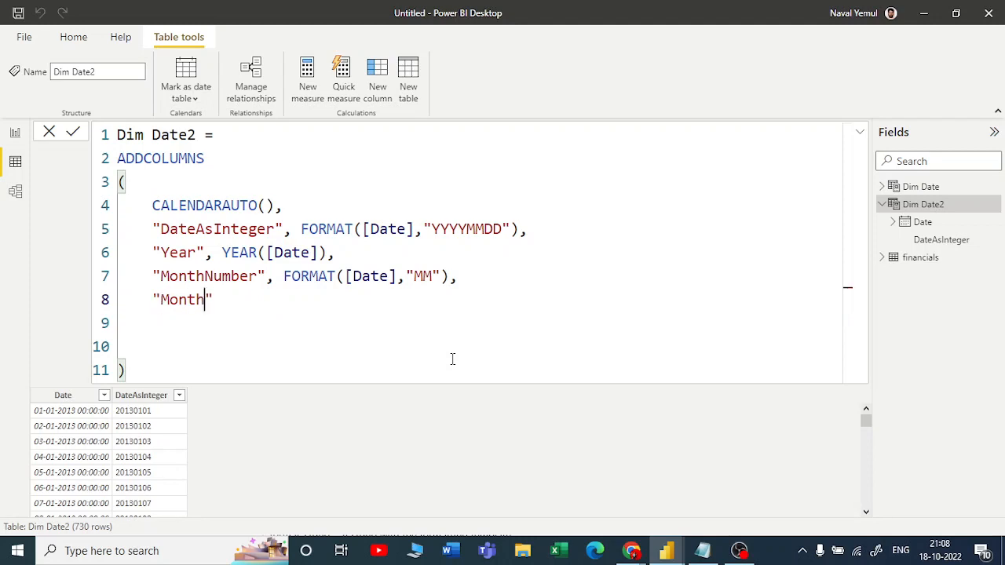
{"action": "type", "text": "NameShort\""}
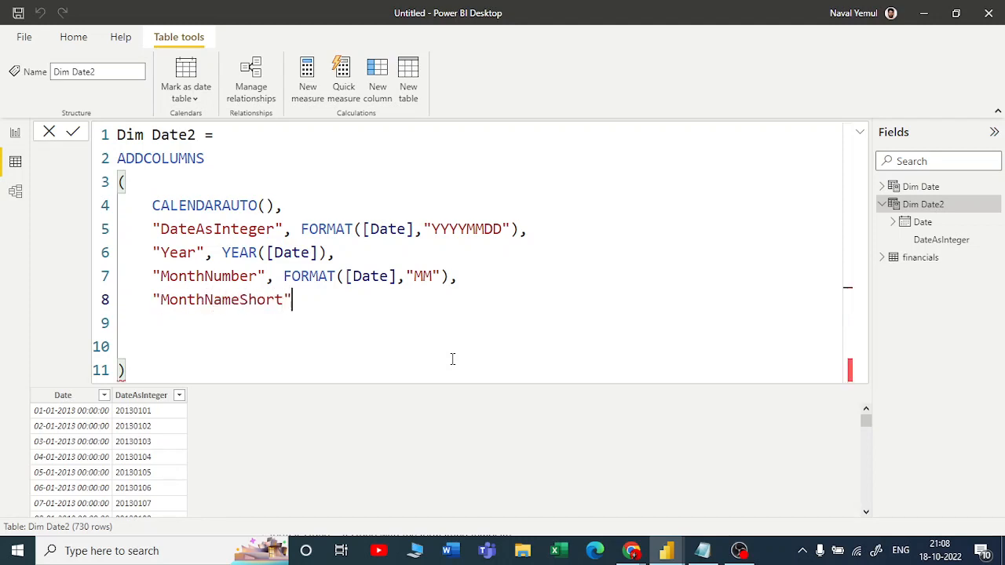
Define the MonthNameShort column with the expression FORMAT([Date],"mmm") followed by a comma, and commit the table formula
{"action": "type", "text": ", FOR"}
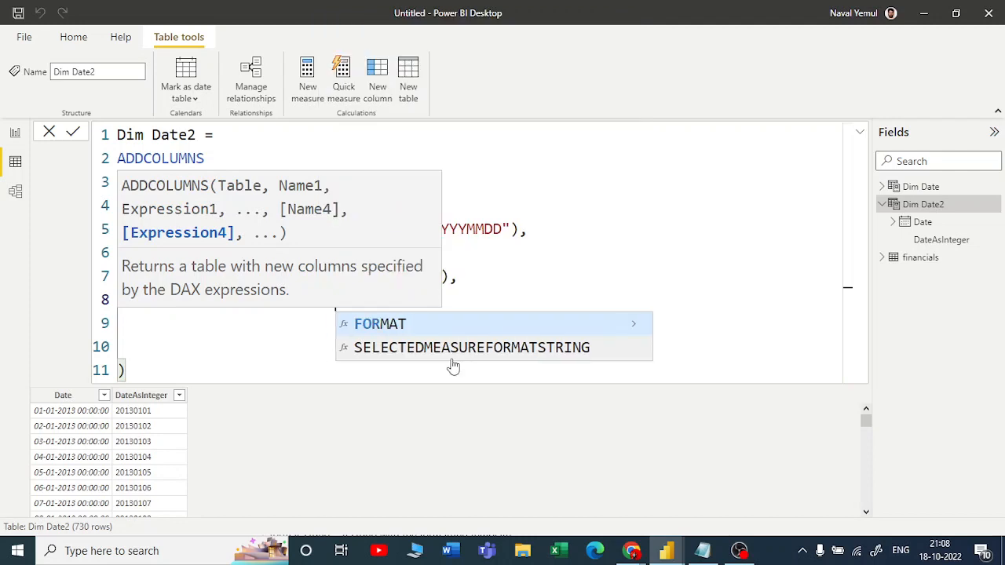
{"action": "key", "text": "Tab"}
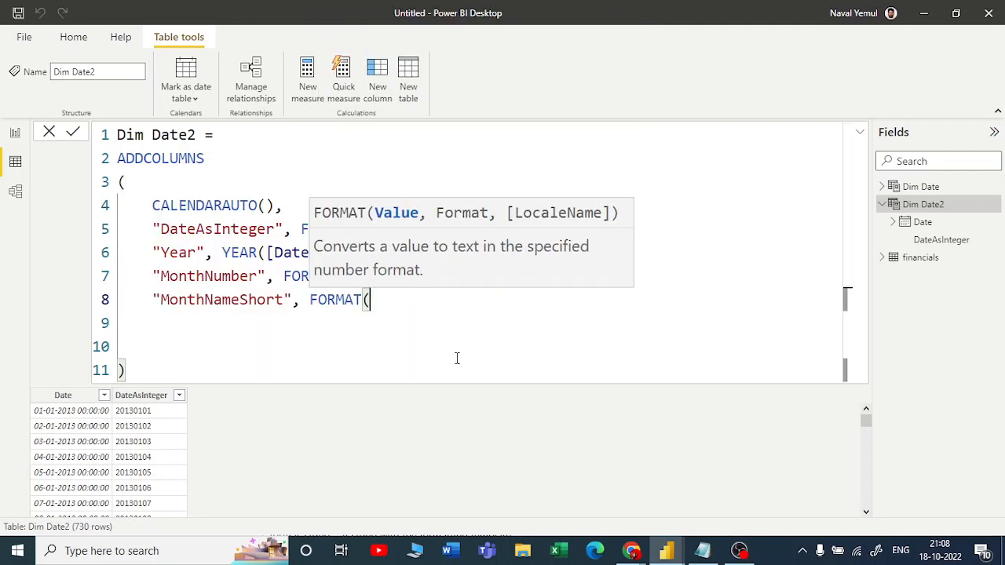
{"action": "type", "text": "[date"}
{"action": "key", "text": "Tab"}
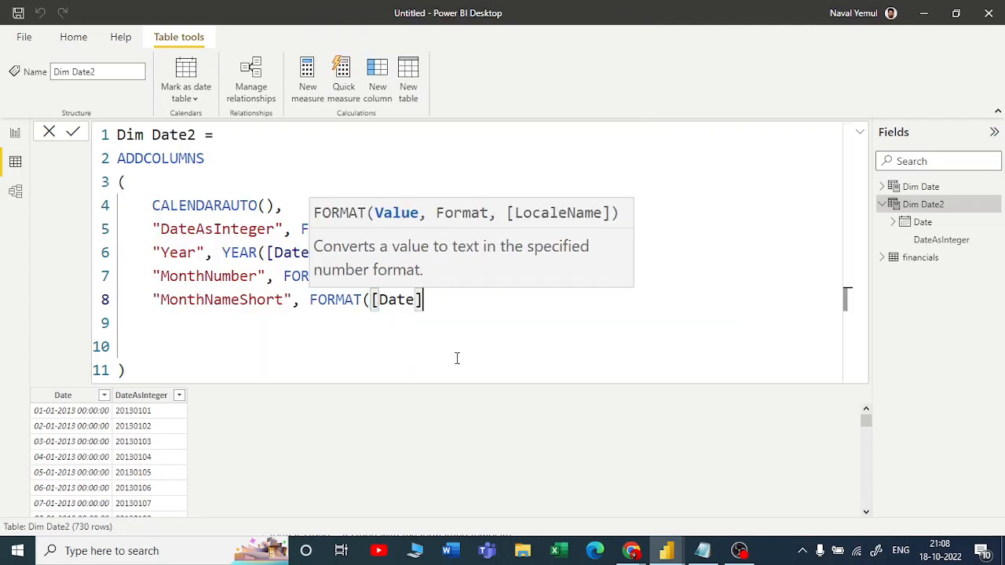
{"action": "type", "text": ","}
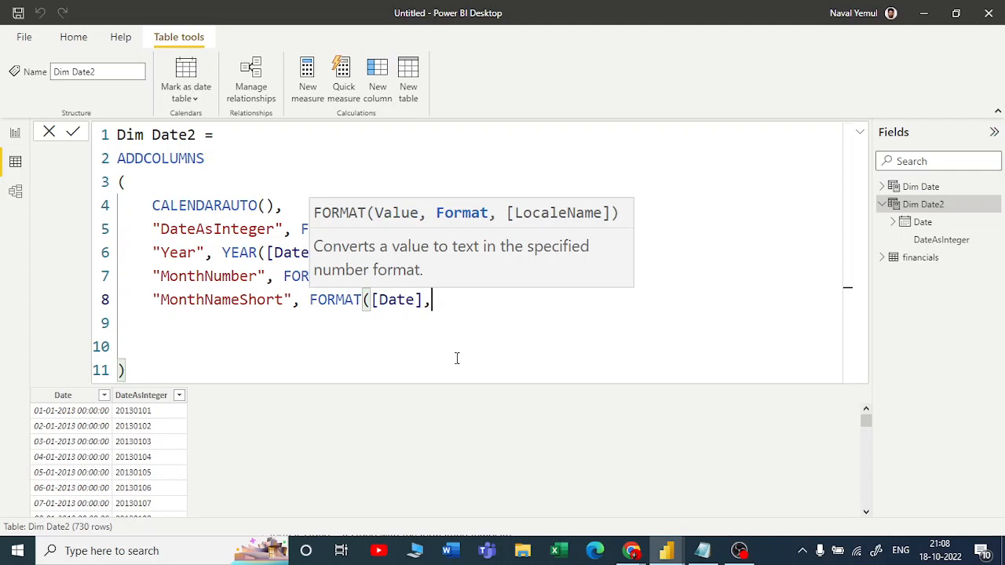
{"action": "type", "text": "\"\""}
{"action": "type", "text": "mmm"}
{"action": "type", "text": "),"}
{"action": "key", "text": "Return"}
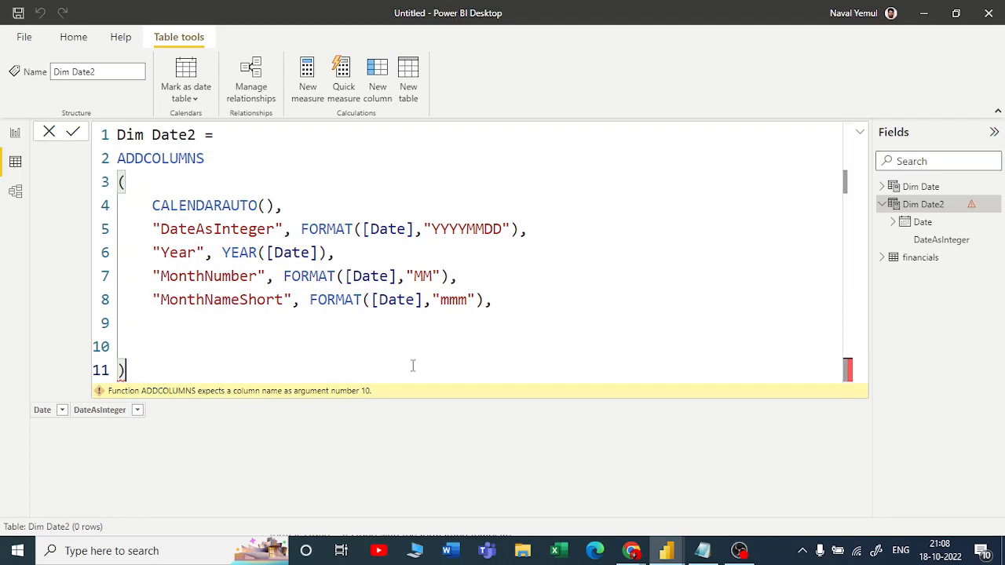
Add the column name "MonthNameFull" on a new line below the MonthNameShort column
{"action": "left_click", "coordinate": [522, 309]}
{"action": "key", "text": "shift+Return"}
{"action": "type", "text": "\"Month"}
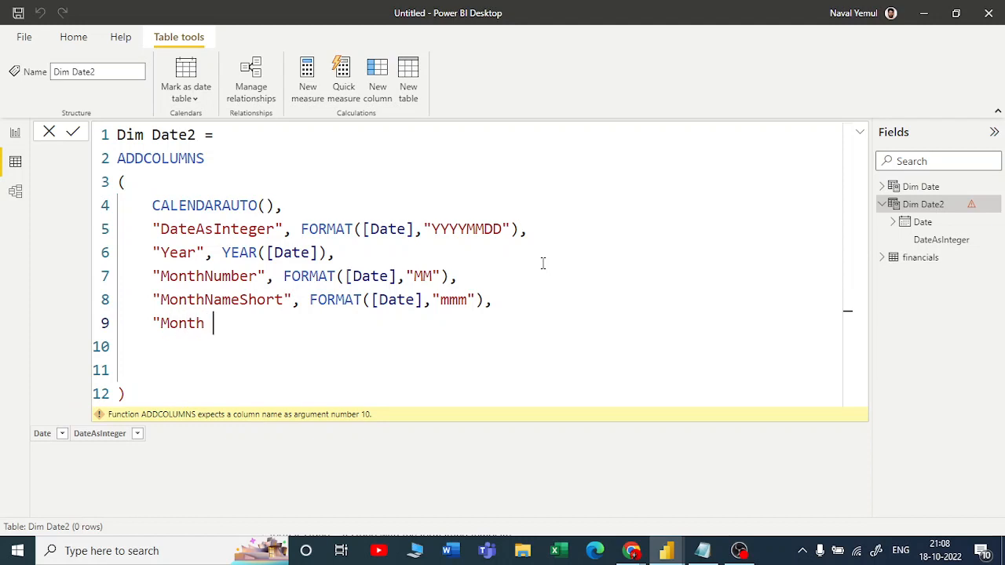
{"action": "key", "text": "BackSpace"}
{"action": "type", "text": "NameFull"}
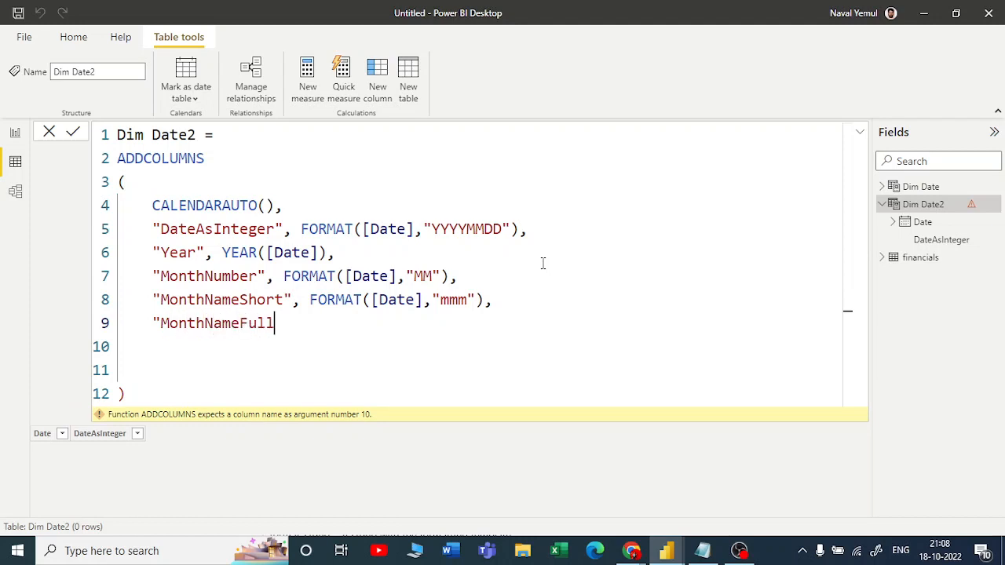
{"action": "type", "text": "\""}
Define the MonthNameFull column with the expression FORMAT([Date],"MMMM"), separated by commas before and after
{"action": "type", "text": ",for"}
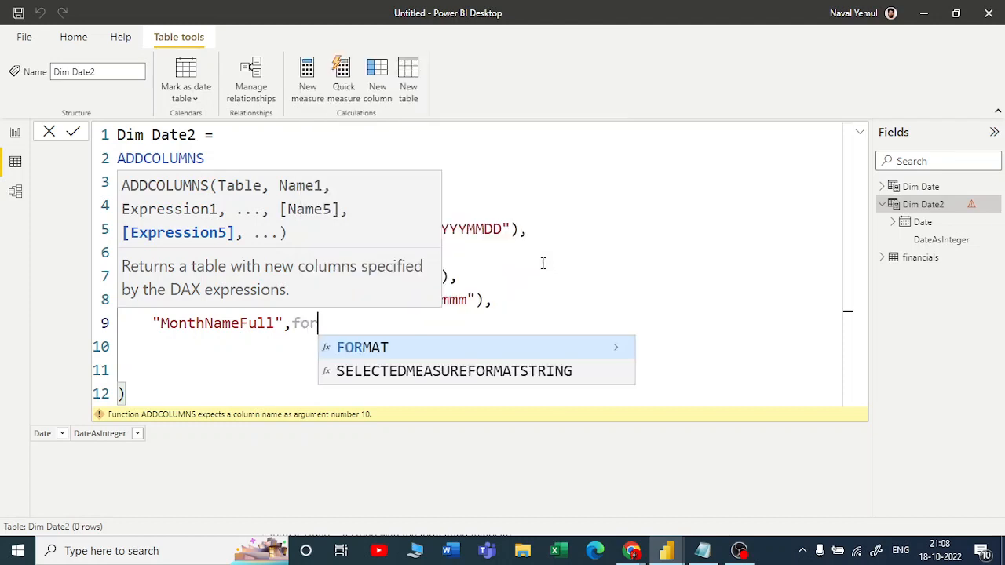
{"action": "key", "text": "Tab"}
{"action": "type", "text": "("}
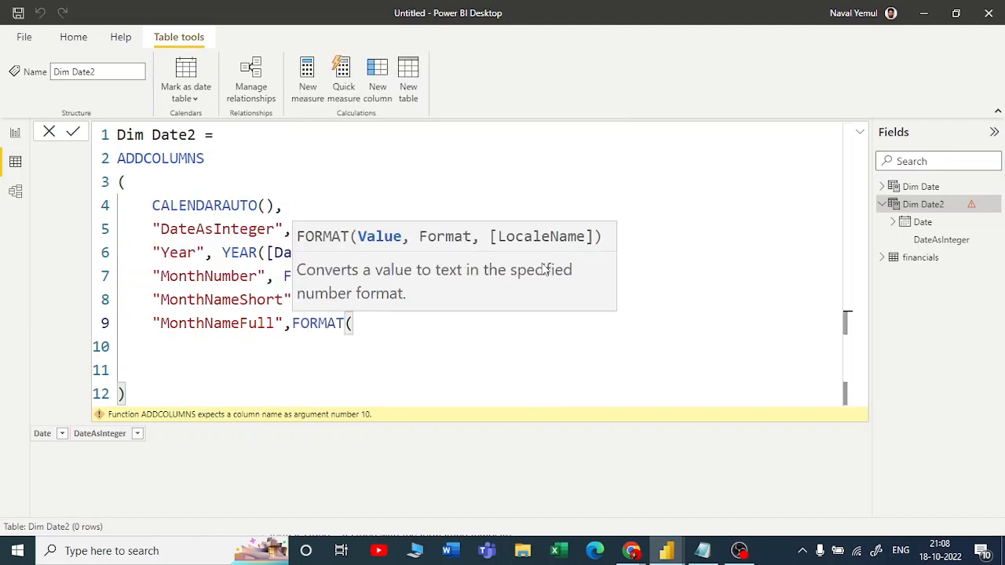
{"action": "type", "text": ")"}
{"action": "key", "text": "Left"}
{"action": "type", "text": "d"}
{"action": "key", "text": "BackSpace"}
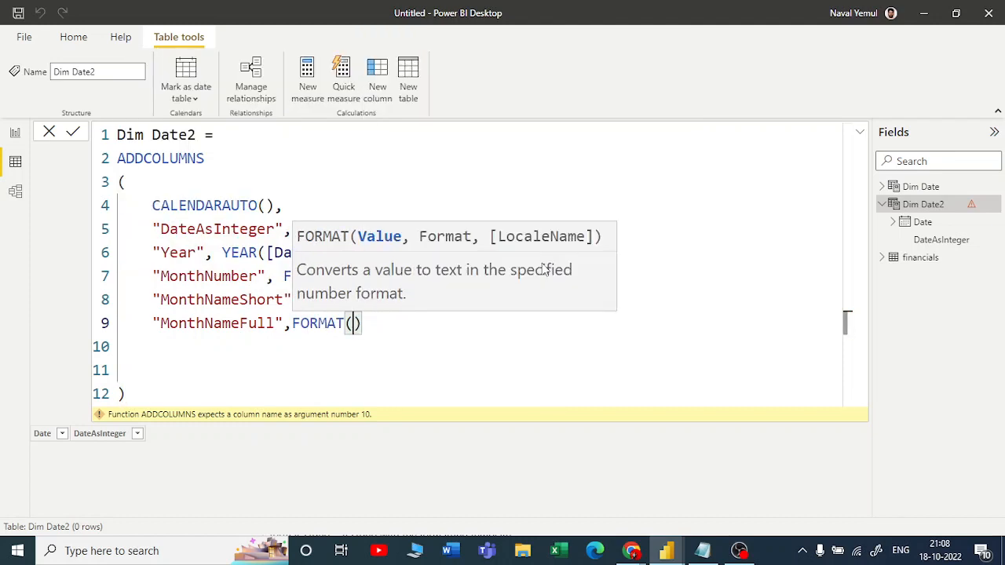
{"action": "type", "text": "[Date]"}
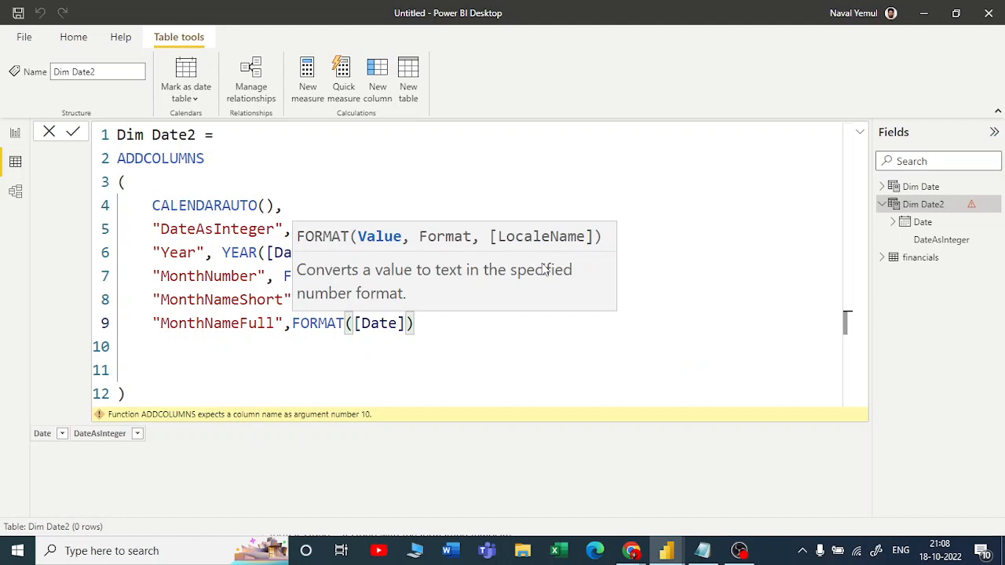
{"action": "type", "text": ",\"\""}
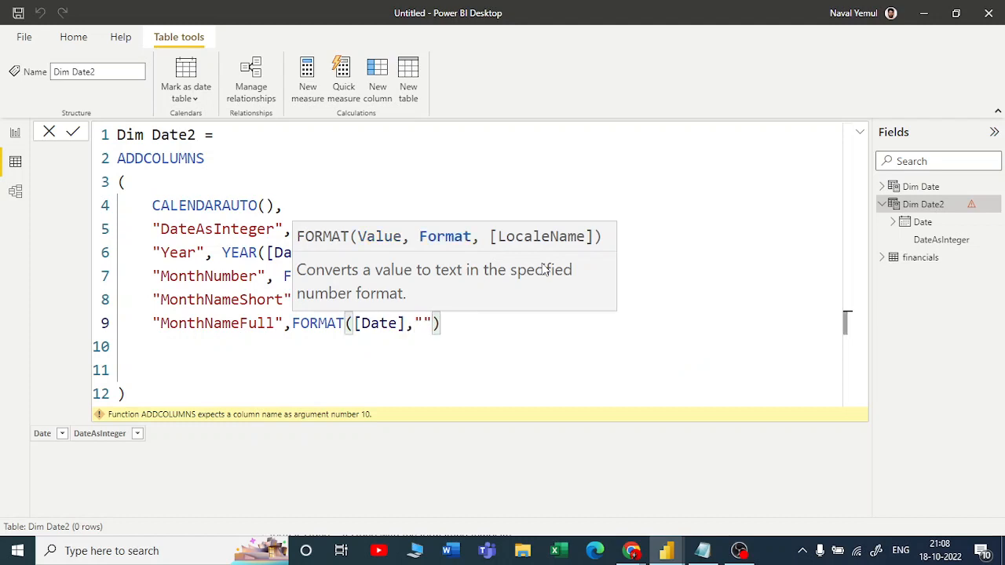
{"action": "key", "text": "Left"}
{"action": "type", "text": "MMMM"}
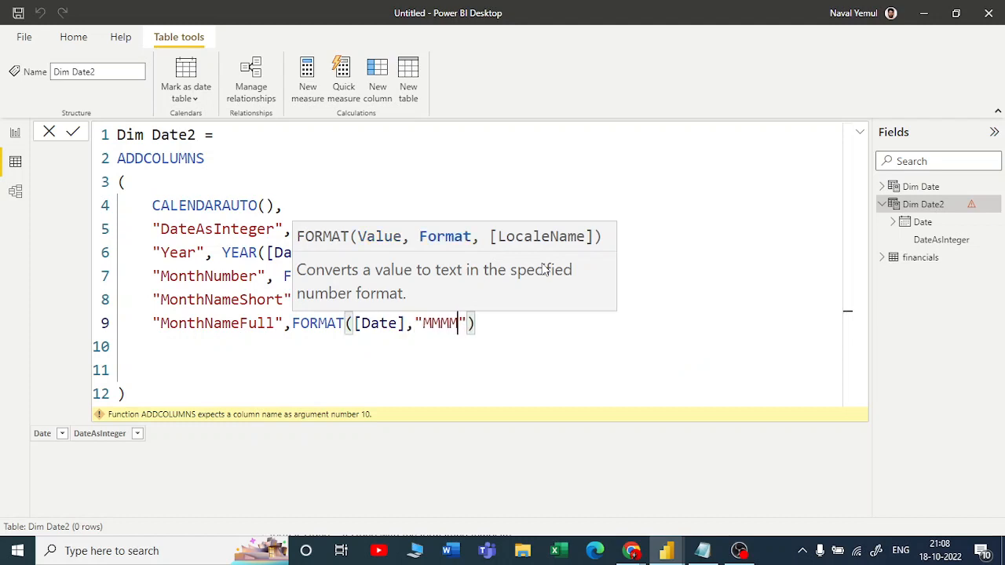
{"action": "key", "text": "Right"}
{"action": "key", "text": "Right"}
{"action": "type", "text": ","}
Add the column name "Quarter" on a new line below the MonthNameFull column, followed by a comma
{"action": "key", "text": "shift+Return"}
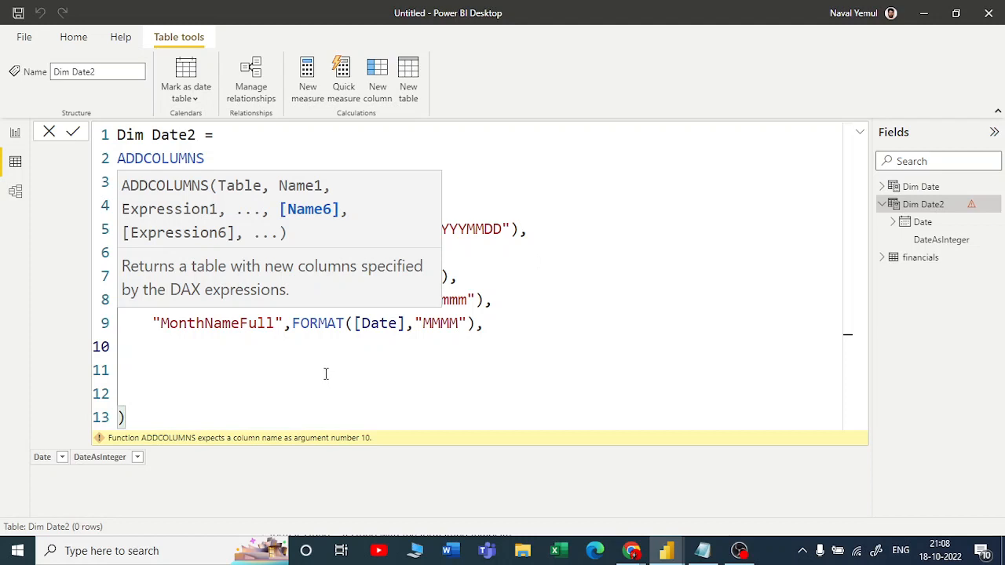
{"action": "type", "text": "\"Quarter\""}
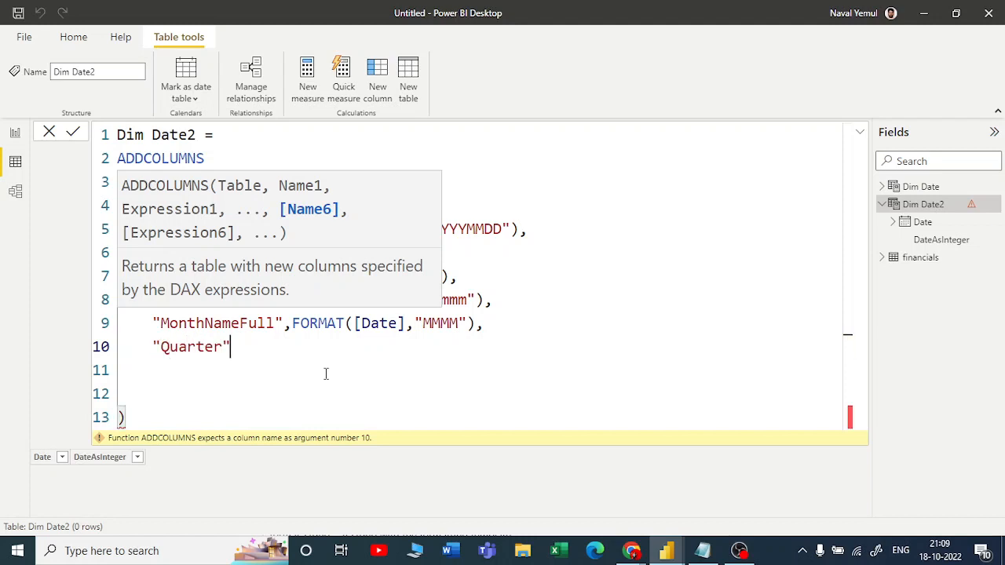
{"action": "type", "text": ","}
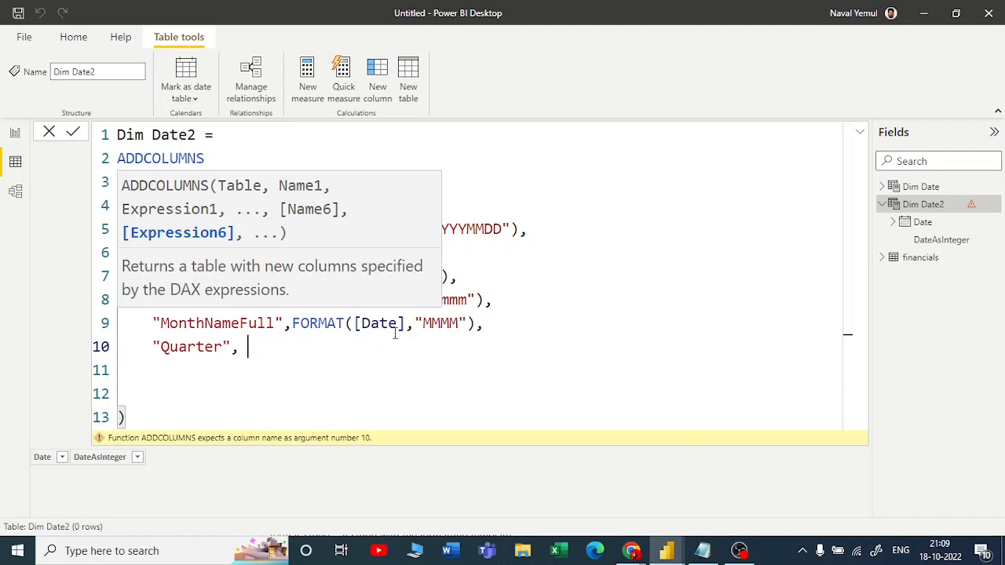
Define the Quarter column with the expression FORMAT([Date],"Q")
{"action": "type", "text": "Fo"}
{"action": "key", "text": "Tab"}
{"action": "type", "text": "("}
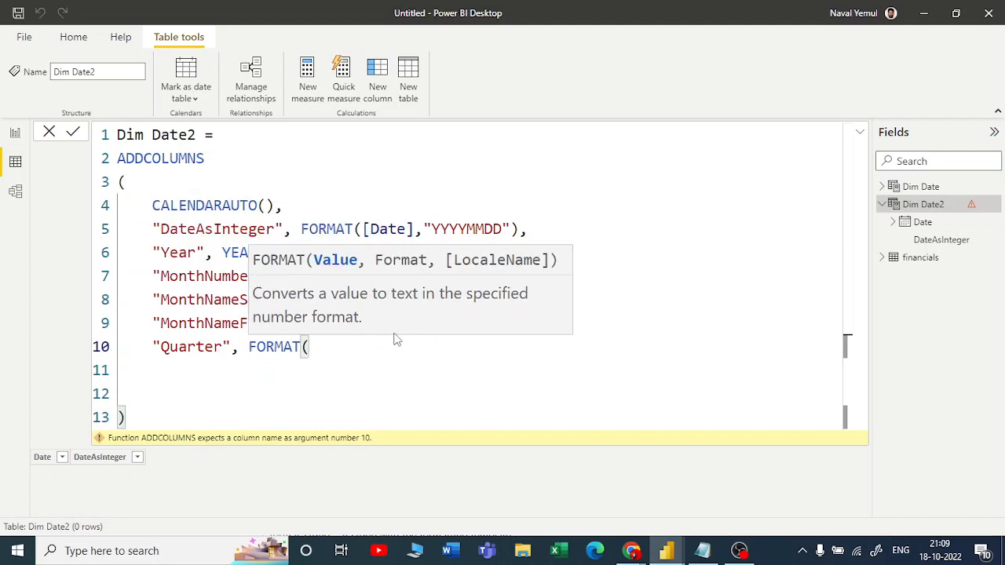
{"action": "type", "text": "[Date]"}
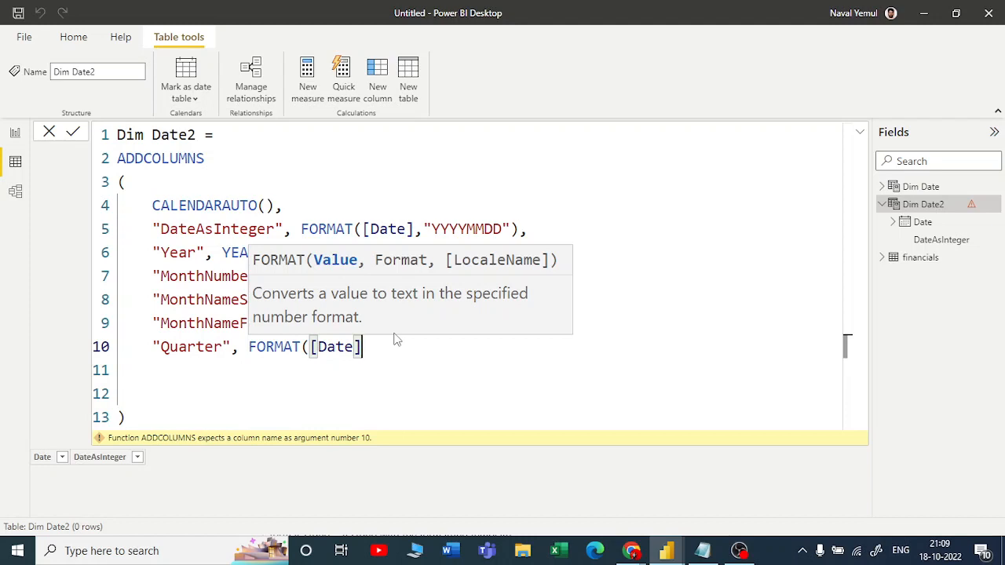
{"action": "type", "text": ",\"Q"}
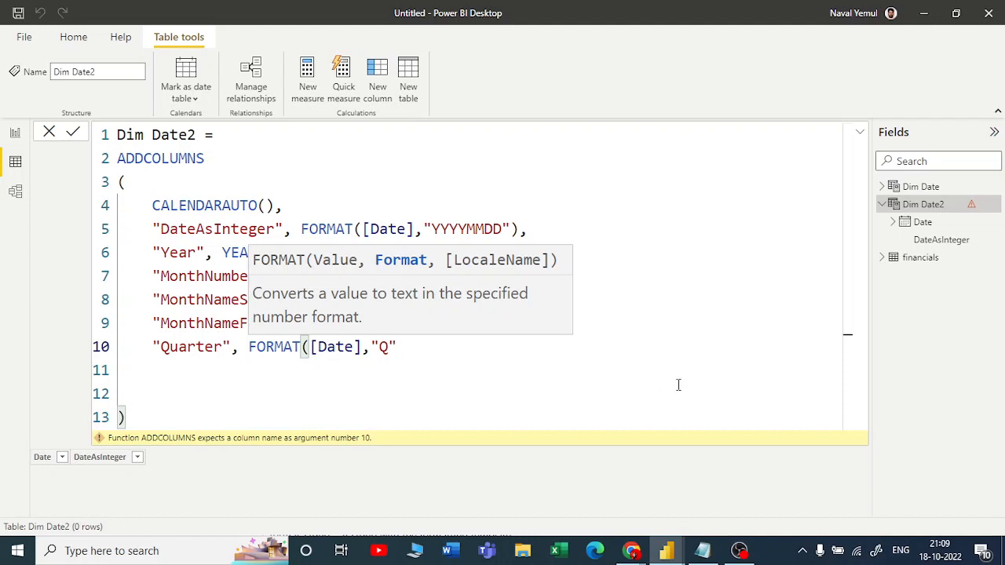
{"action": "type", "text": ")"}
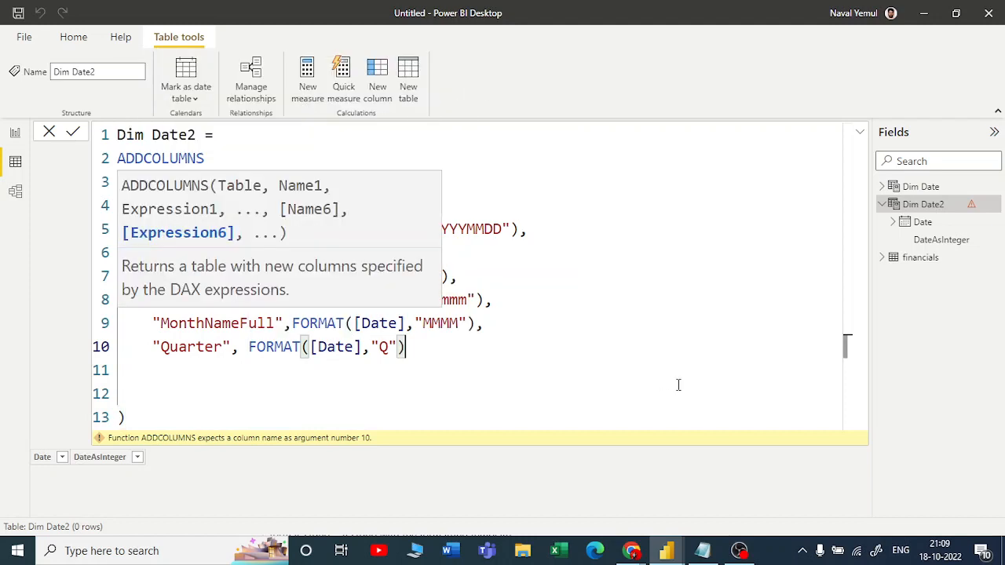
Remove the empty lines before the closing parenthesis and commit the Dim Date2 table formula
{"action": "left_click", "coordinate": [157, 392]}
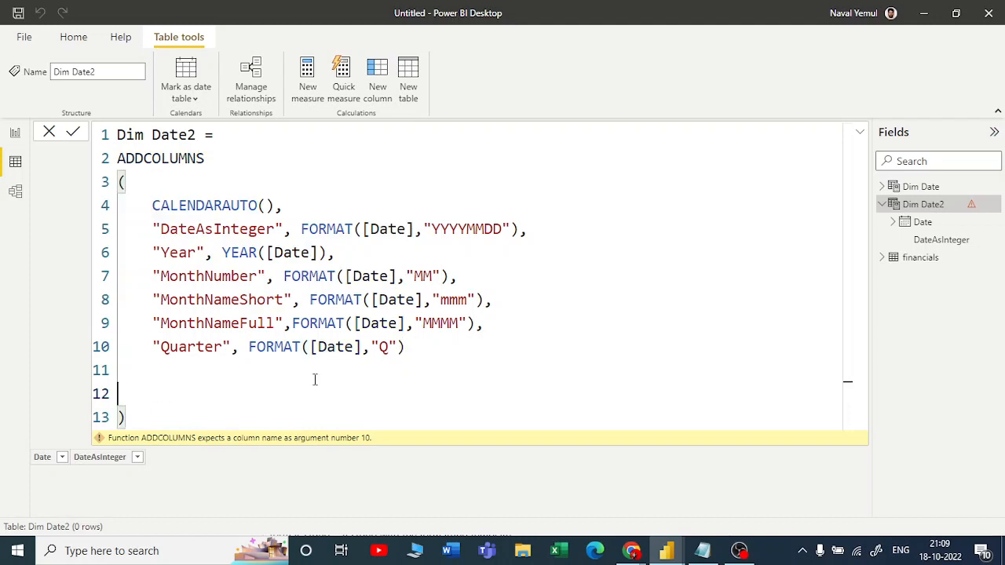
{"action": "key", "text": "BackSpace"}
{"action": "key", "text": "BackSpace"}
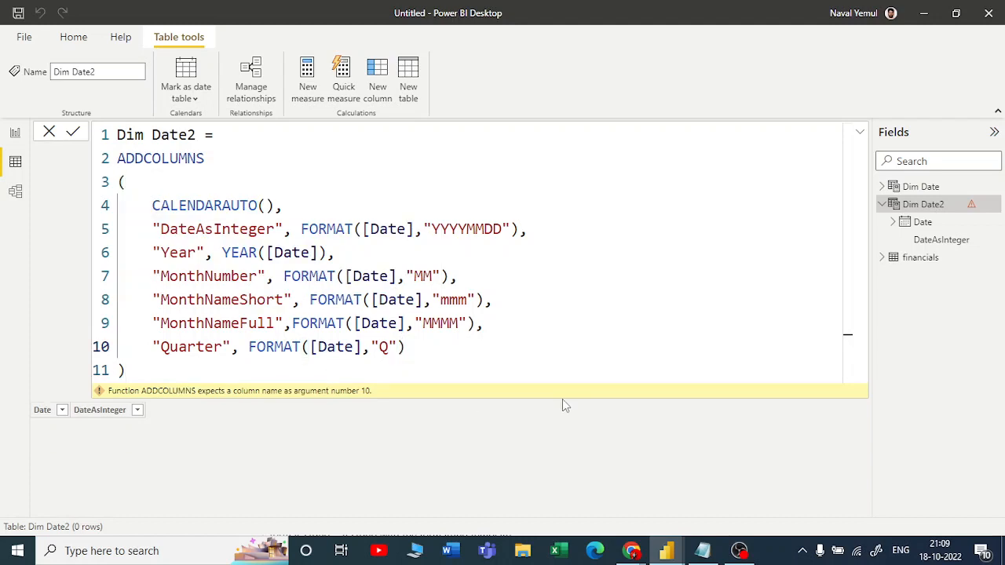
{"action": "key", "text": "Return"}
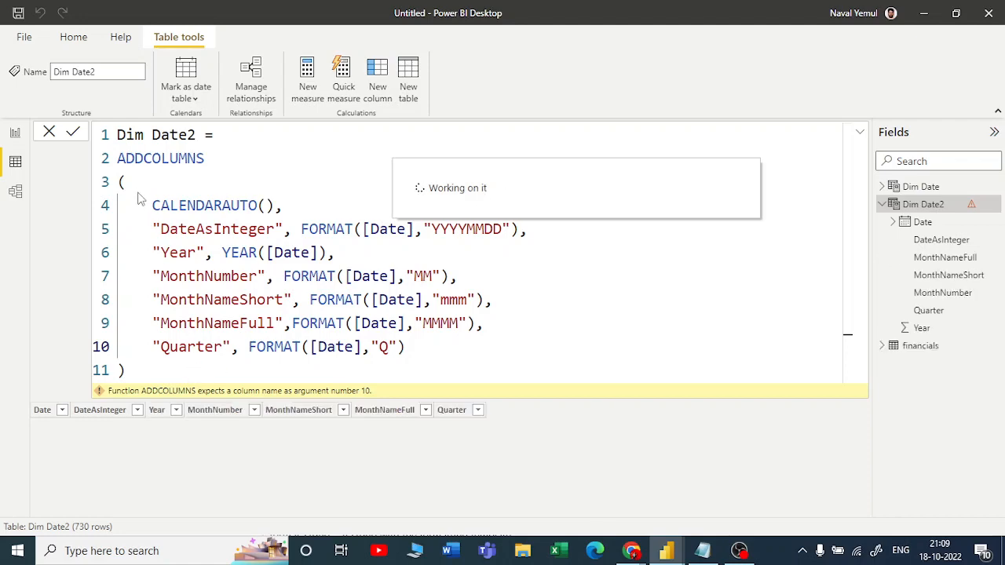
Examine the values of each Dim Date2 column in turn, from Date through Quarter, in the data grid
{"action": "scroll", "coordinate": [254, 437], "scroll_direction": "down", "scroll_amount": 1}
{"action": "scroll", "coordinate": [254, 436], "scroll_direction": "up", "scroll_amount": 1}
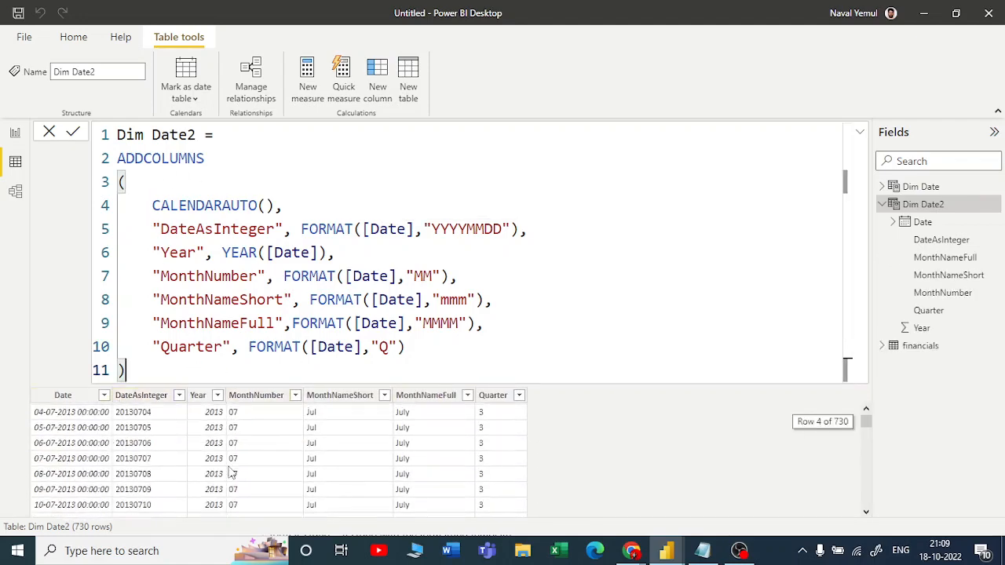
{"action": "left_click", "coordinate": [62, 411]}
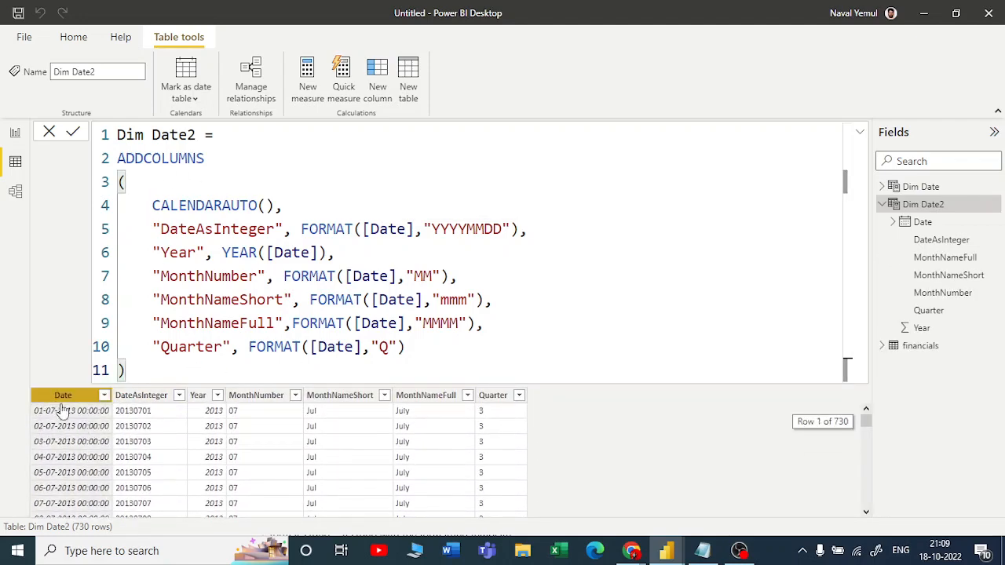
{"action": "left_click", "coordinate": [134, 410]}
{"action": "left_click", "coordinate": [206, 410]}
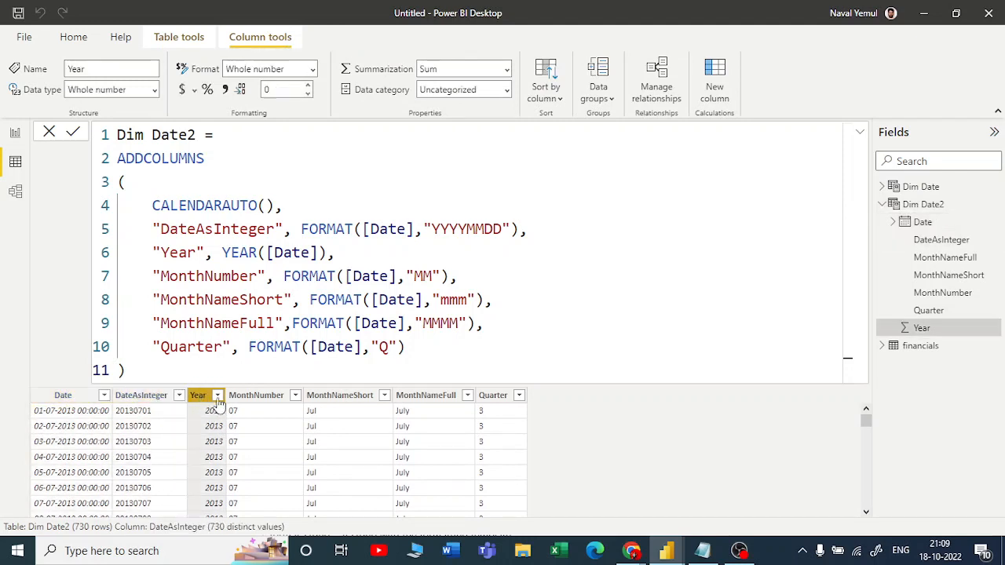
{"action": "left_click", "coordinate": [255, 408]}
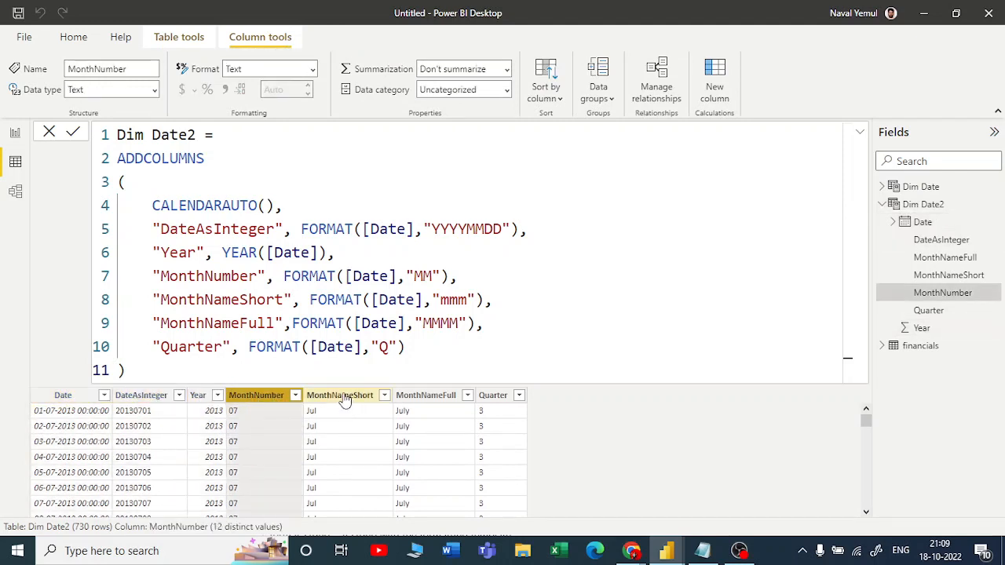
{"action": "left_click", "coordinate": [344, 401]}
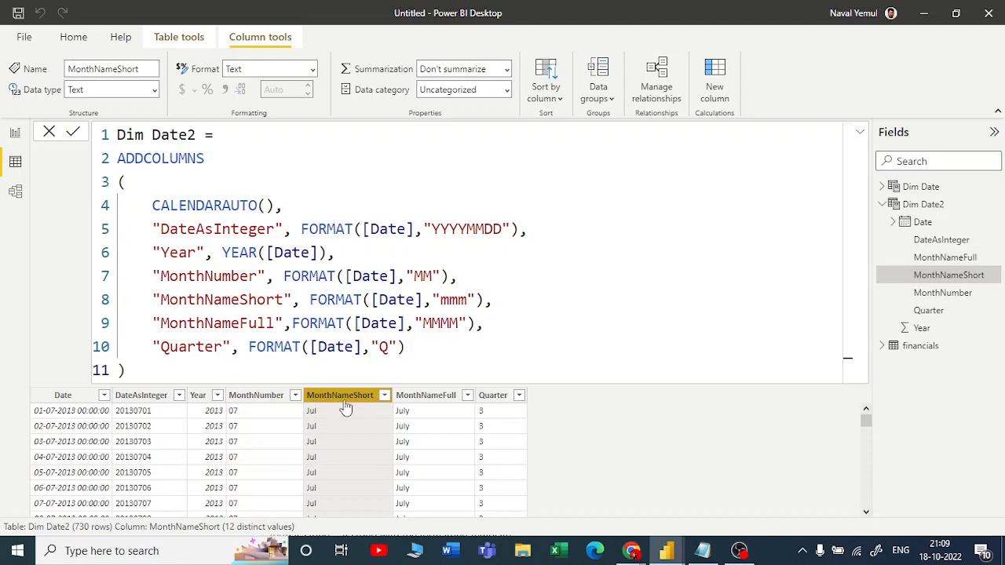
{"action": "left_click", "coordinate": [430, 408]}
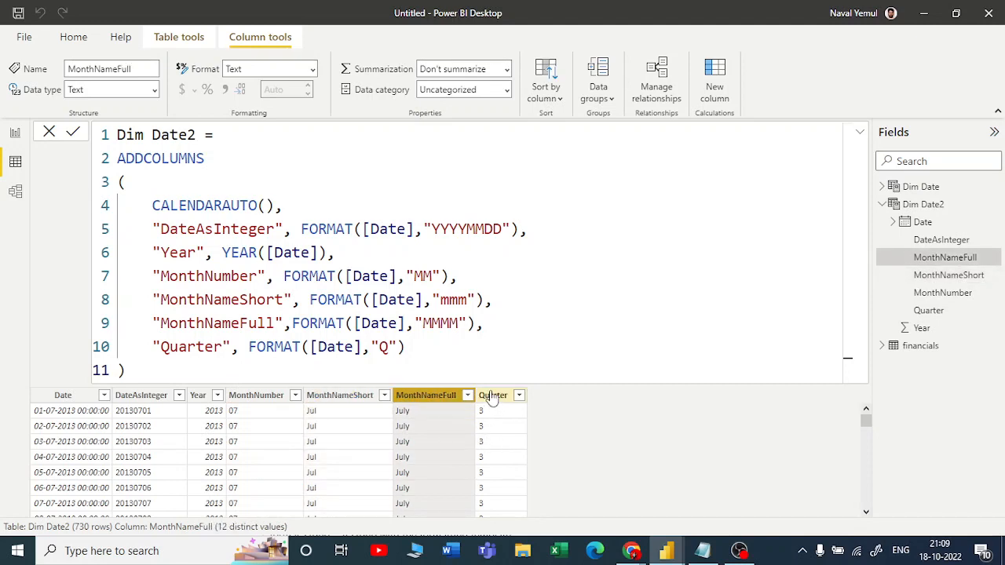
{"action": "left_click", "coordinate": [496, 407]}
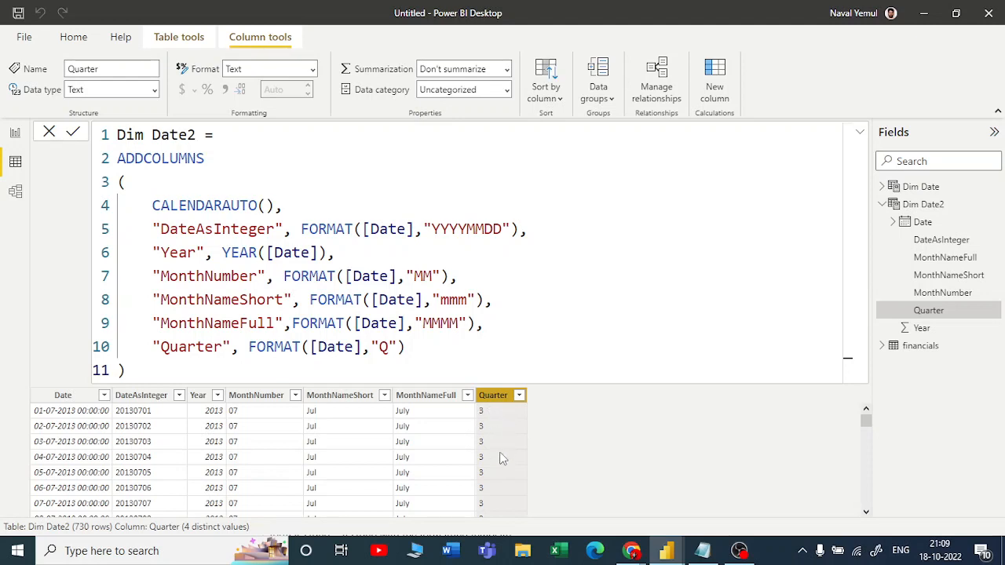
{"action": "scroll", "coordinate": [501, 442], "scroll_direction": "down", "scroll_amount": 6}
{"action": "scroll", "coordinate": [479, 450], "scroll_direction": "up", "scroll_amount": 3}
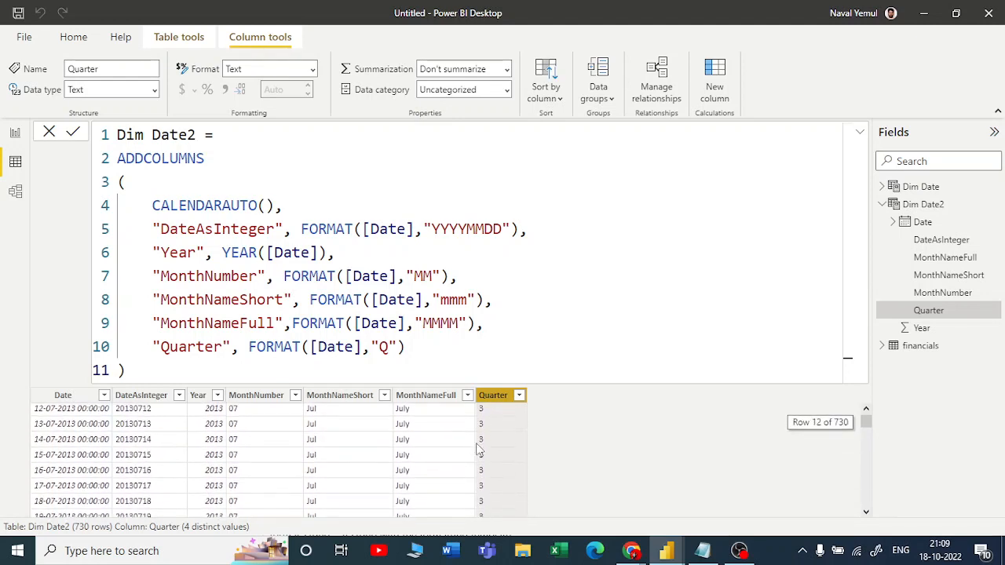
{"action": "scroll", "coordinate": [479, 449], "scroll_direction": "up", "scroll_amount": 4}
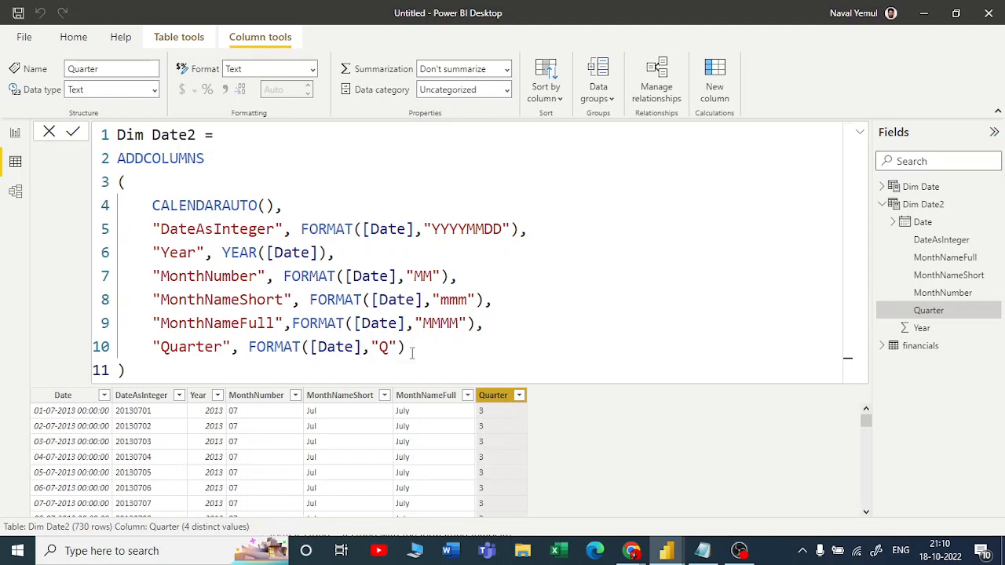
Duplicate the Quarter column definition on a new line below it, separated by a comma, and rename the copy "QuarterName"
{"action": "left_click_drag", "start_coordinate": [414, 350], "coordinate": [153, 348]}
{"action": "key", "text": "ctrl+c"}
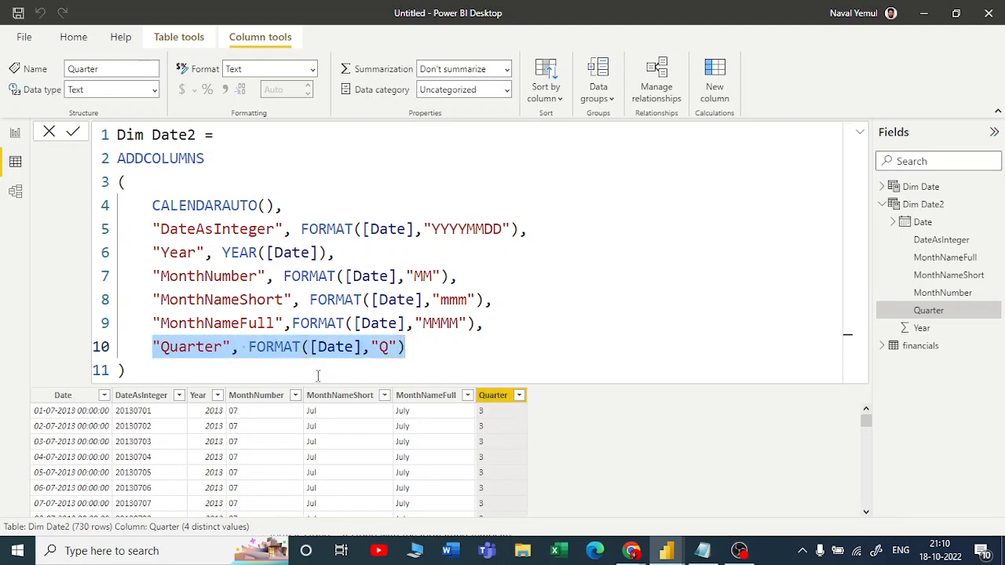
{"action": "left_click", "coordinate": [463, 350]}
{"action": "type", "text": ","}
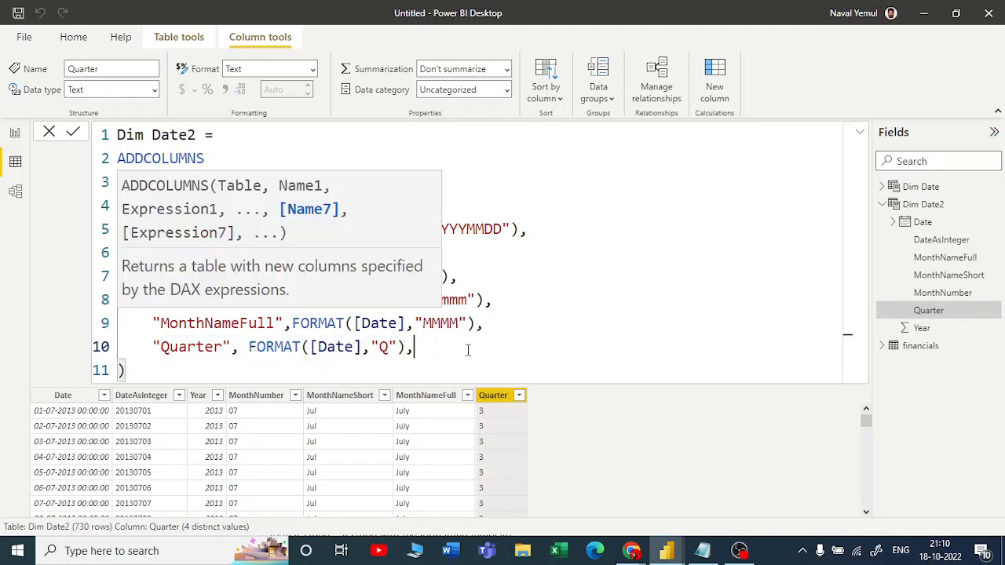
{"action": "key", "text": "Return"}
{"action": "key", "text": "ctrl+v"}
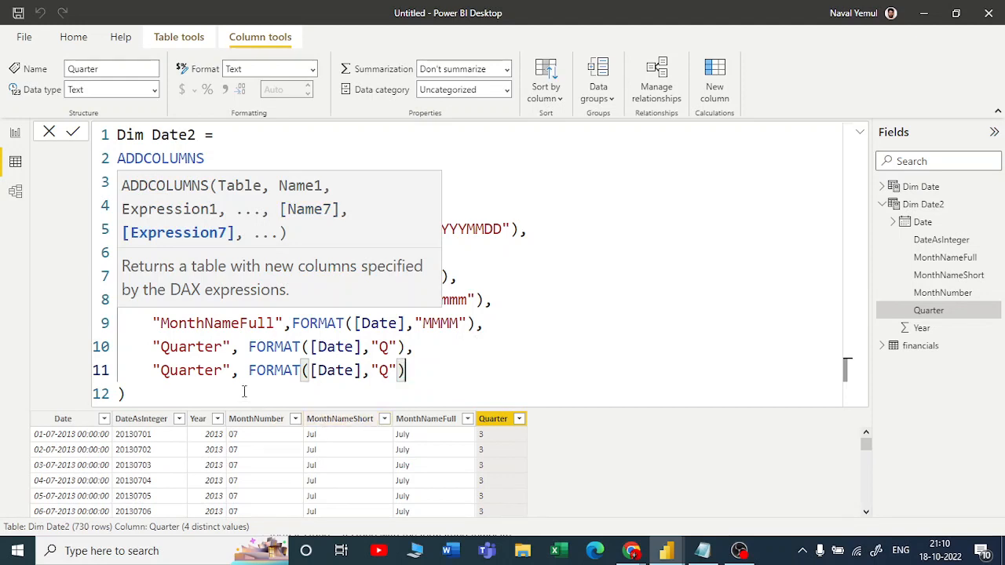
{"action": "left_click", "coordinate": [223, 370]}
{"action": "type", "text": "Name"}
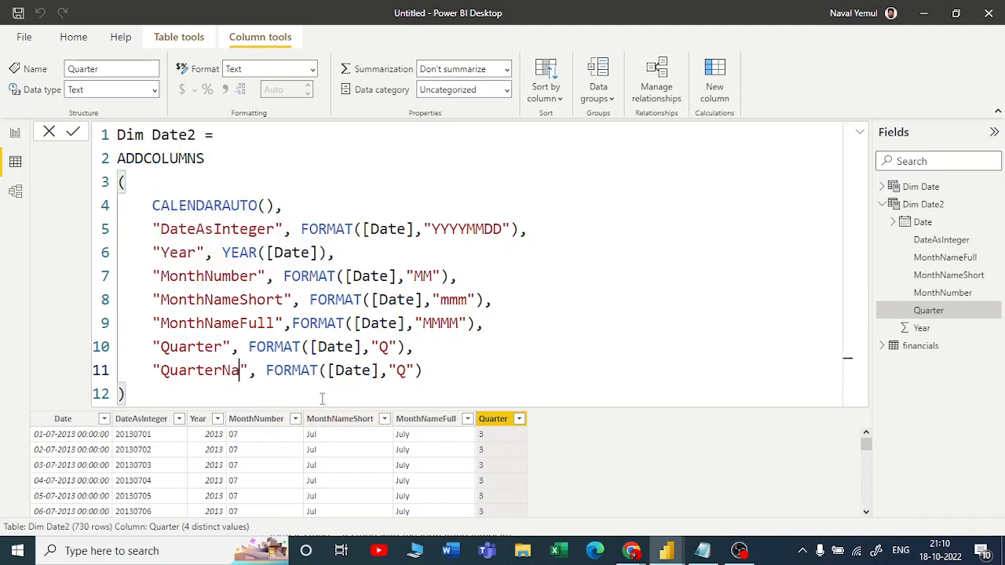
Prefix the QuarterName expression with "Q" & so it reads "Q" & FORMAT([Date],"Q"), and commit the table formula
{"action": "key", "text": "Right"}
{"action": "key", "text": "Right"}
{"action": "key", "text": "Right"}
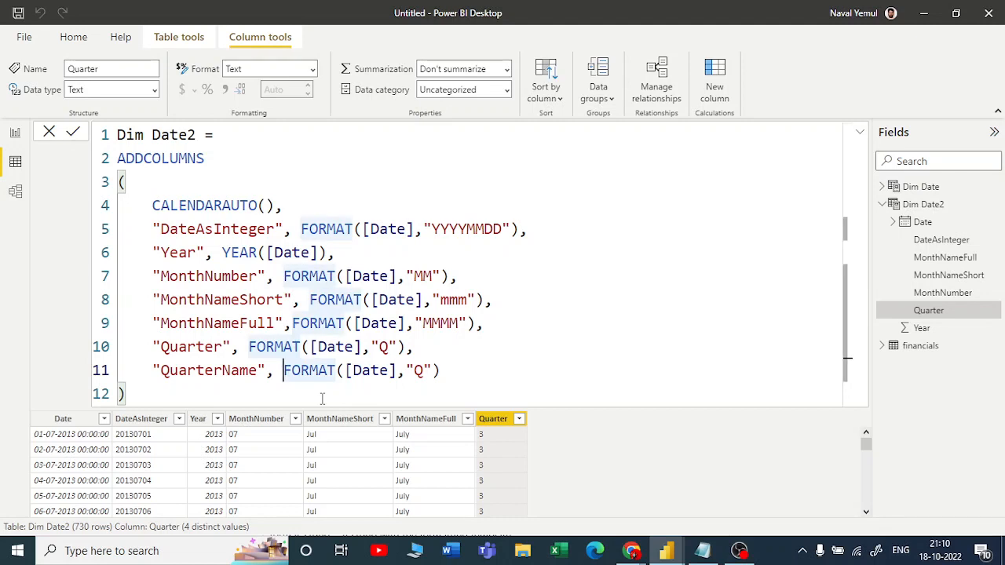
{"action": "type", "text": "\", "}
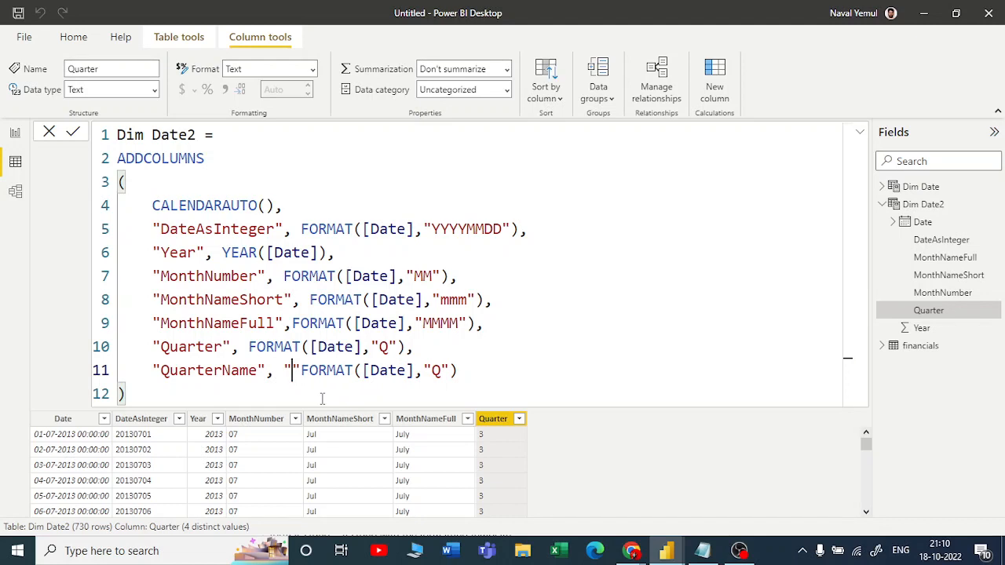
{"action": "type", "text": "\"Q"}
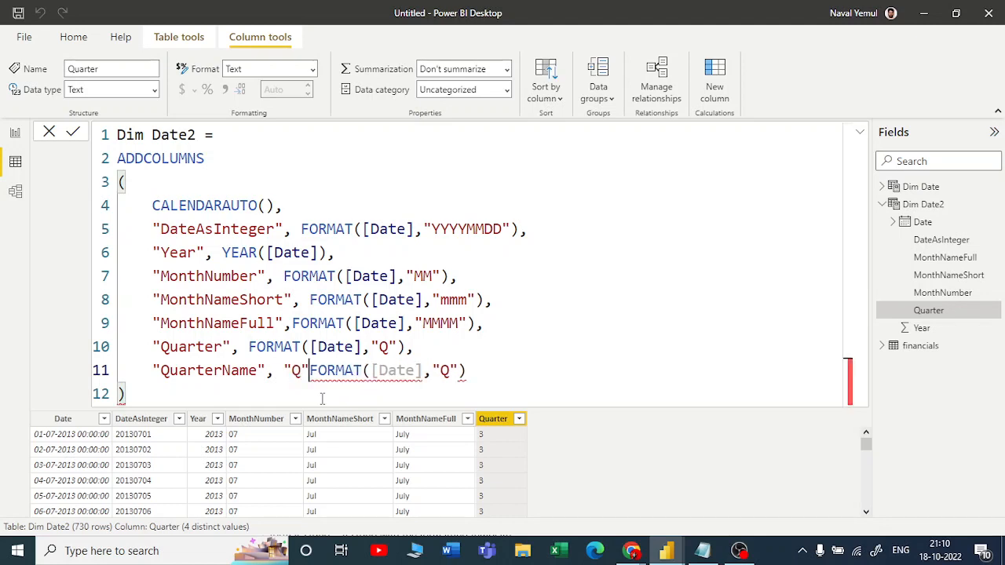
{"action": "key", "text": "Right"}
{"action": "type", "text": "&"}
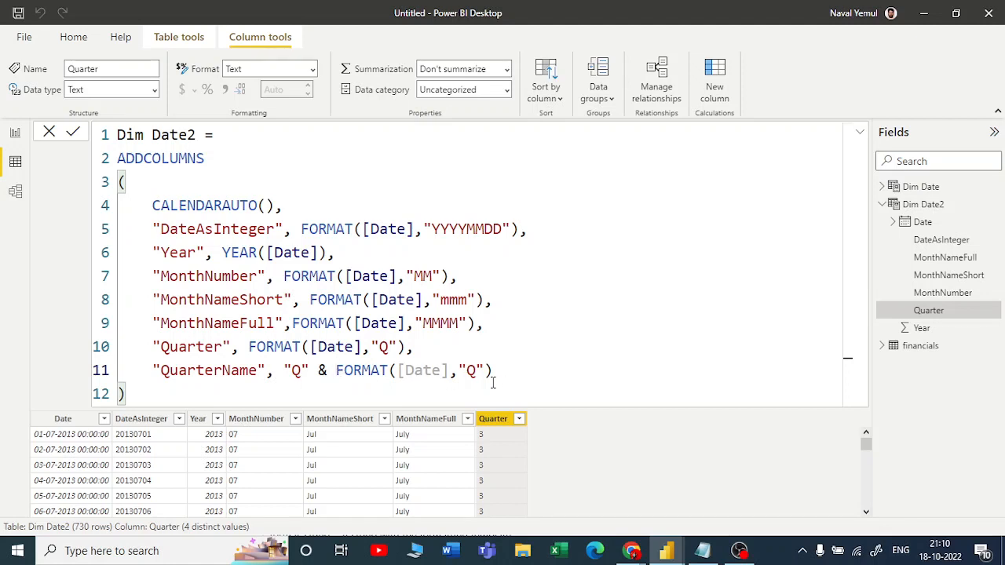
{"action": "left_click_drag", "start_coordinate": [534, 373], "coordinate": [389, 371]}
{"action": "key", "text": "Return"}
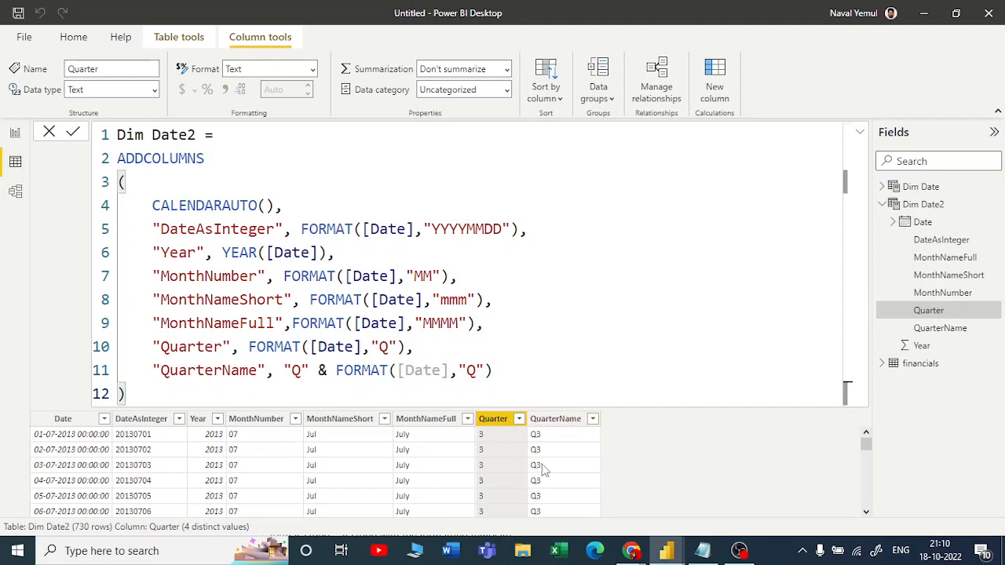
Review the quarter values in the data grid and the column definitions in the Dim Date2 formula
{"action": "scroll", "coordinate": [547, 479], "scroll_direction": "down", "scroll_amount": 7}
{"action": "scroll", "coordinate": [546, 491], "scroll_direction": "down", "scroll_amount": 7}
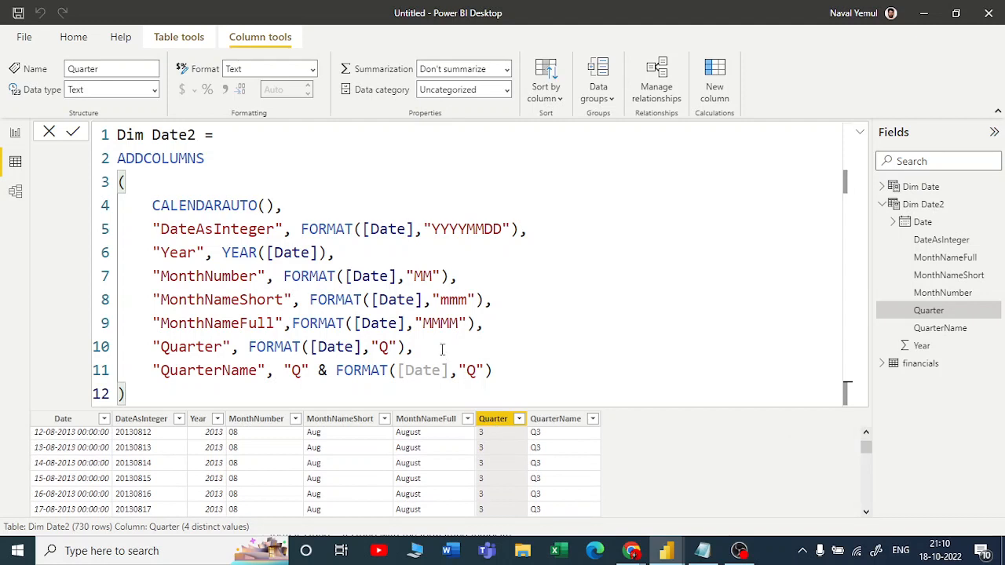
{"action": "left_click_drag", "start_coordinate": [444, 348], "coordinate": [152, 348]}
{"action": "left_click_drag", "start_coordinate": [541, 373], "coordinate": [163, 347]}
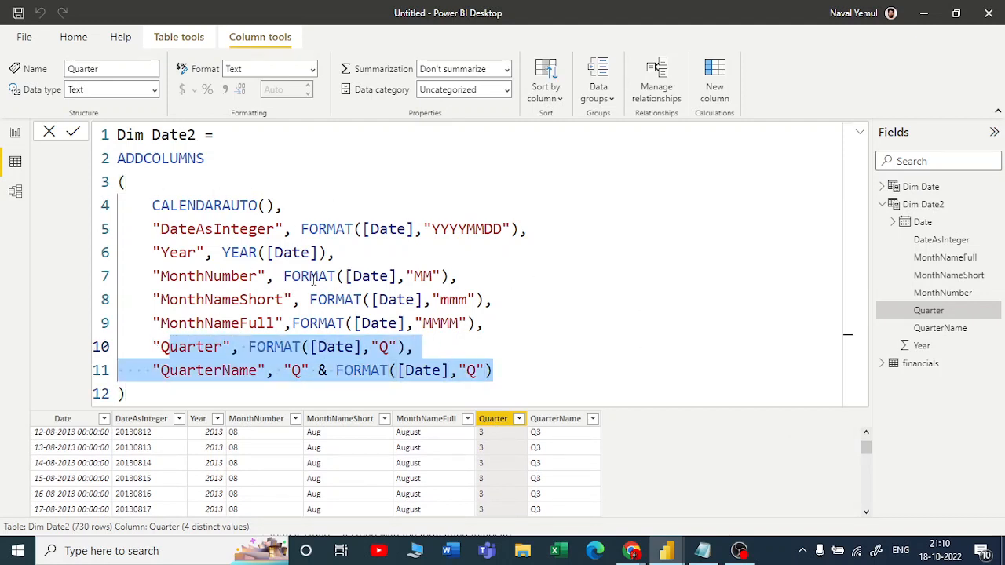
{"action": "left_click", "coordinate": [177, 397]}
{"action": "key", "text": "shift+Up"}
{"action": "key", "text": "shift+Up"}
{"action": "key", "text": "shift+Up"}
{"action": "key", "text": "shift+Up"}
{"action": "key", "text": "shift+Up"}
{"action": "key", "text": "shift+Up"}
{"action": "key", "text": "shift+Up"}
{"action": "key", "text": "shift+Up"}
{"action": "key", "text": "shift+Up"}
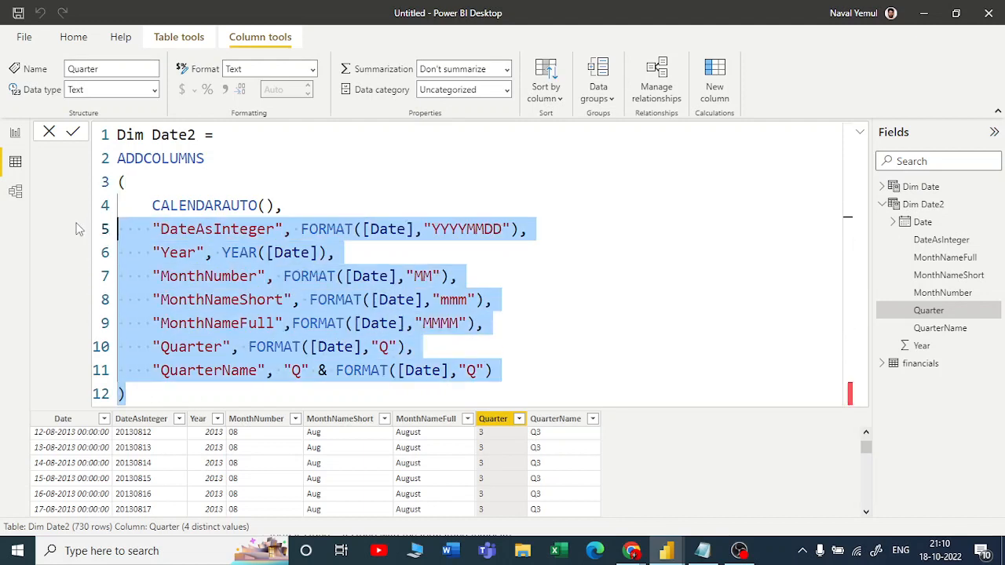
{"action": "key", "text": "shift+Home"}
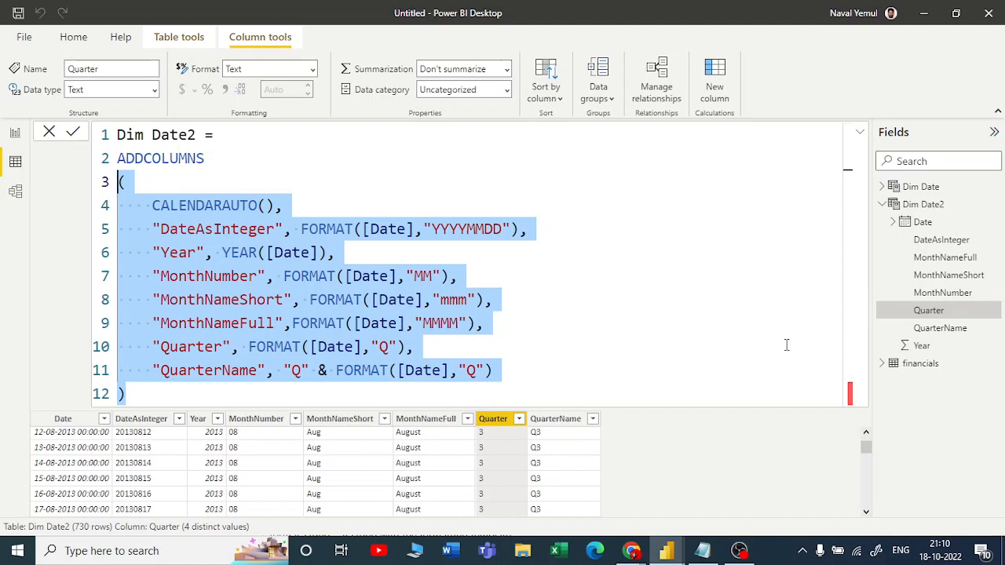
Expand the Dim Date table in the field list to compare its columns with those of Dim Date2
{"action": "left_click", "coordinate": [887, 205]}
{"action": "left_click", "coordinate": [887, 205]}
{"action": "left_click", "coordinate": [882, 186]}
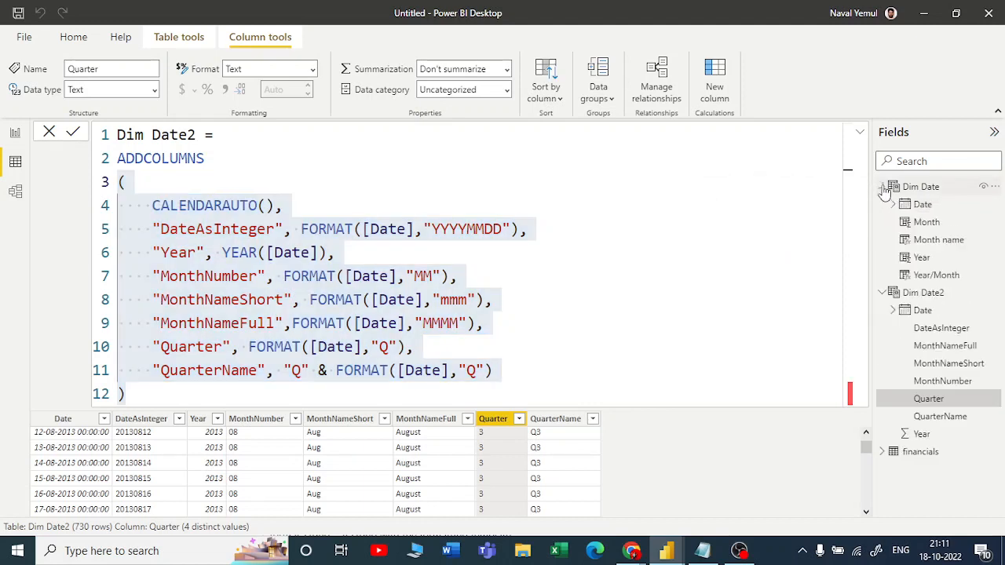